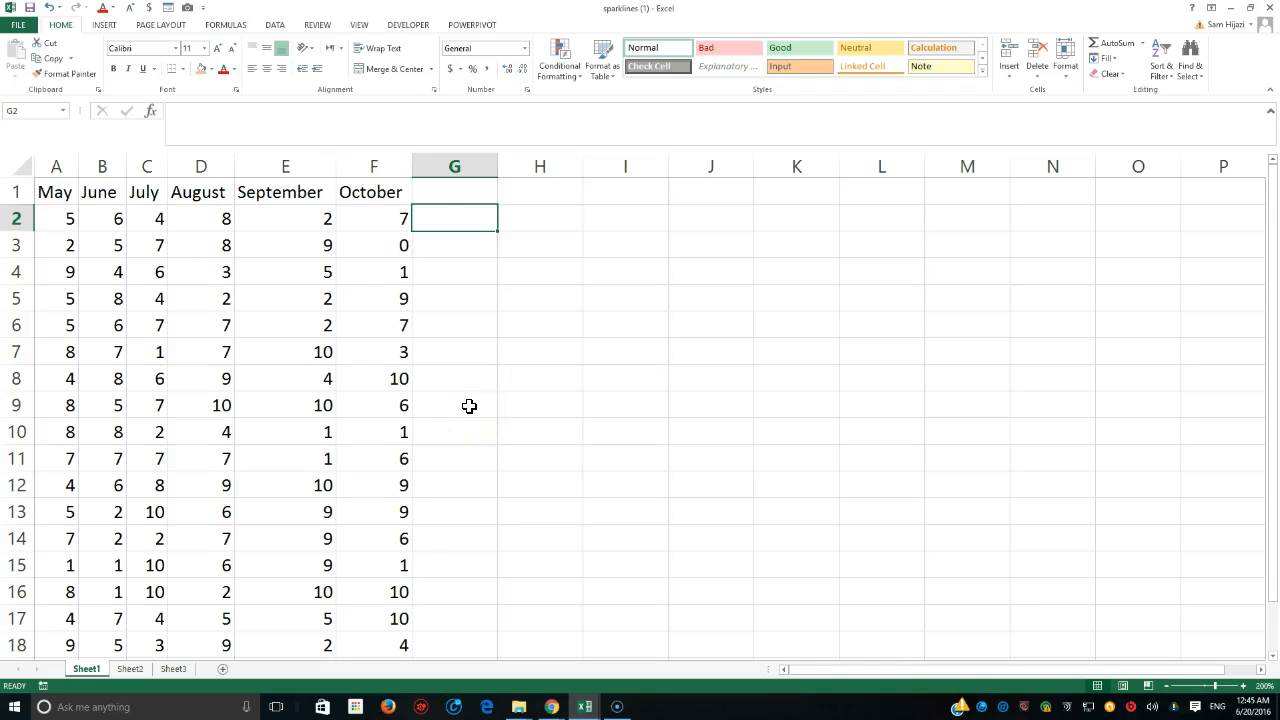
left_click(63, 221)
left_click_drag(63, 221, 337, 214)
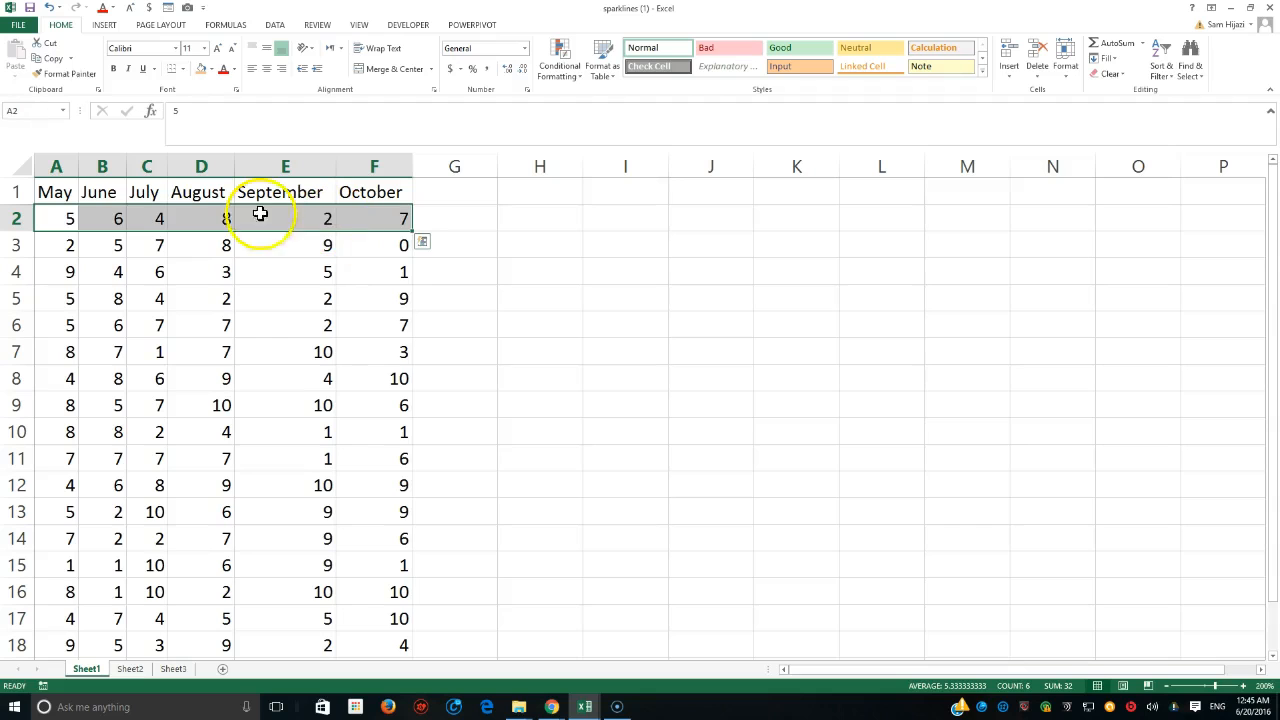
left_click(55, 195)
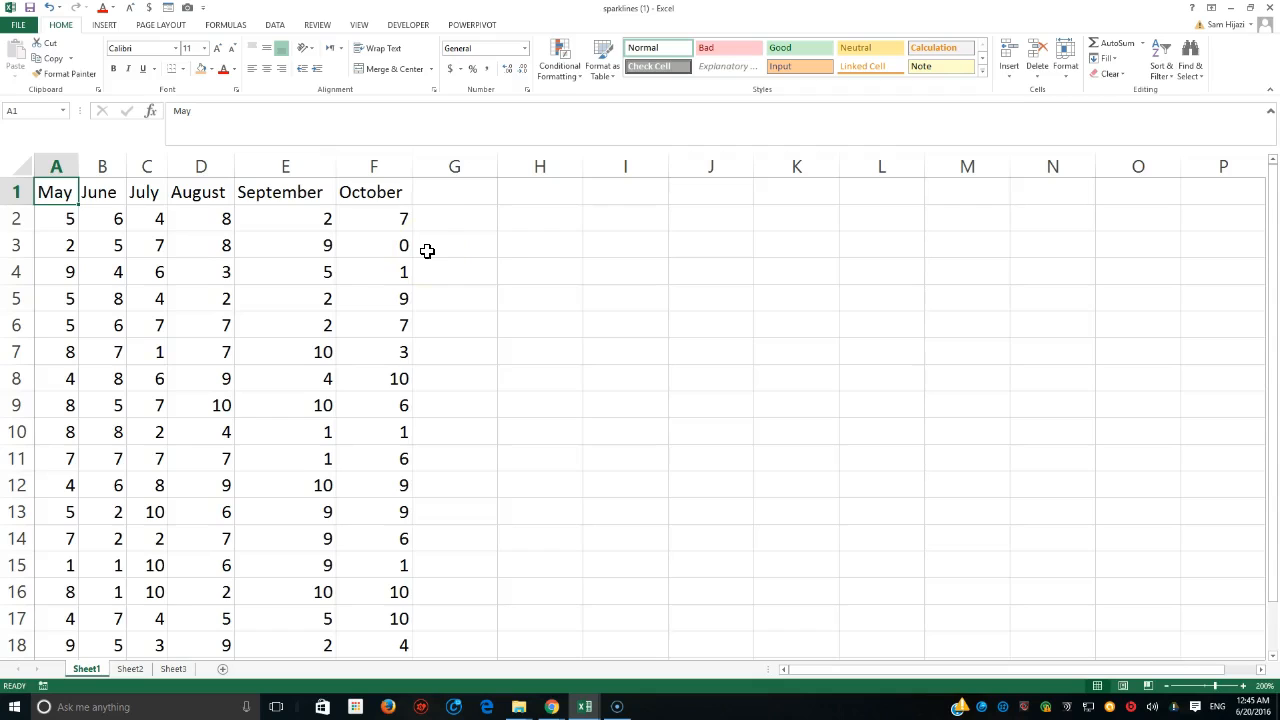
Enter the formula =REPT("|",A2) in cell G2 to repeat a bar character by the May value.
left_click(442, 224)
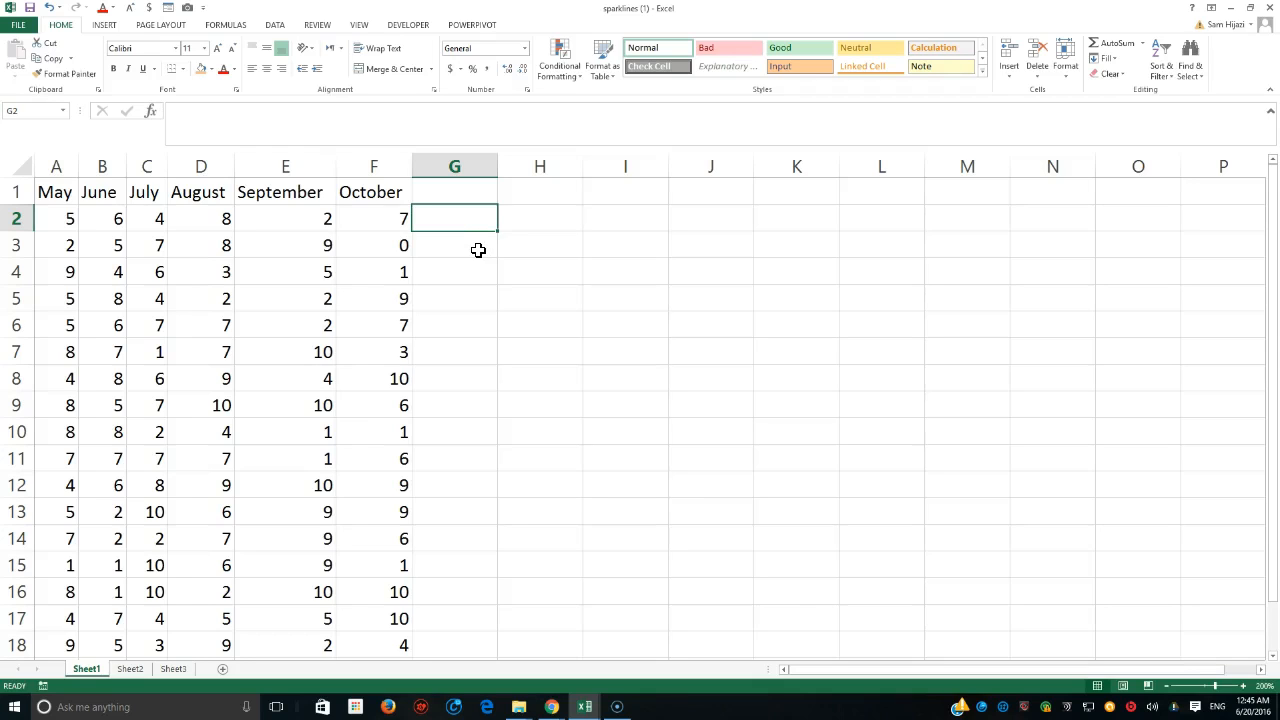
type("=re")
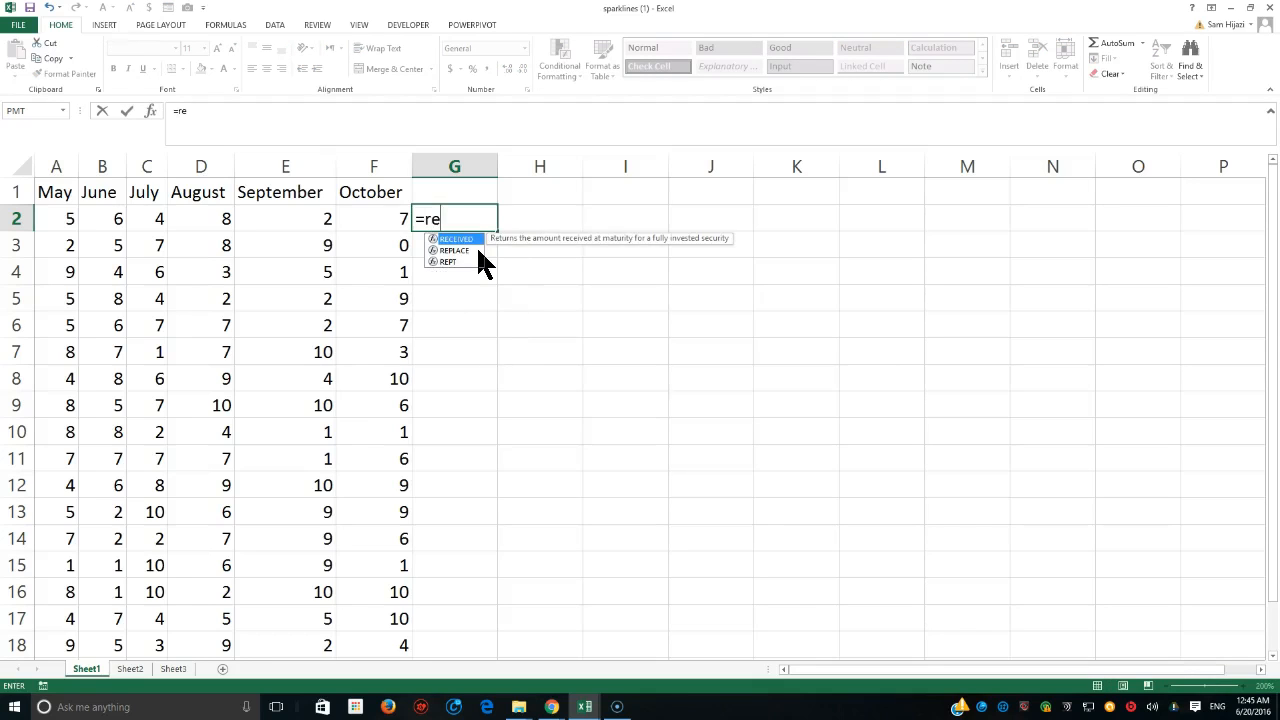
key("Down")
key("Down")
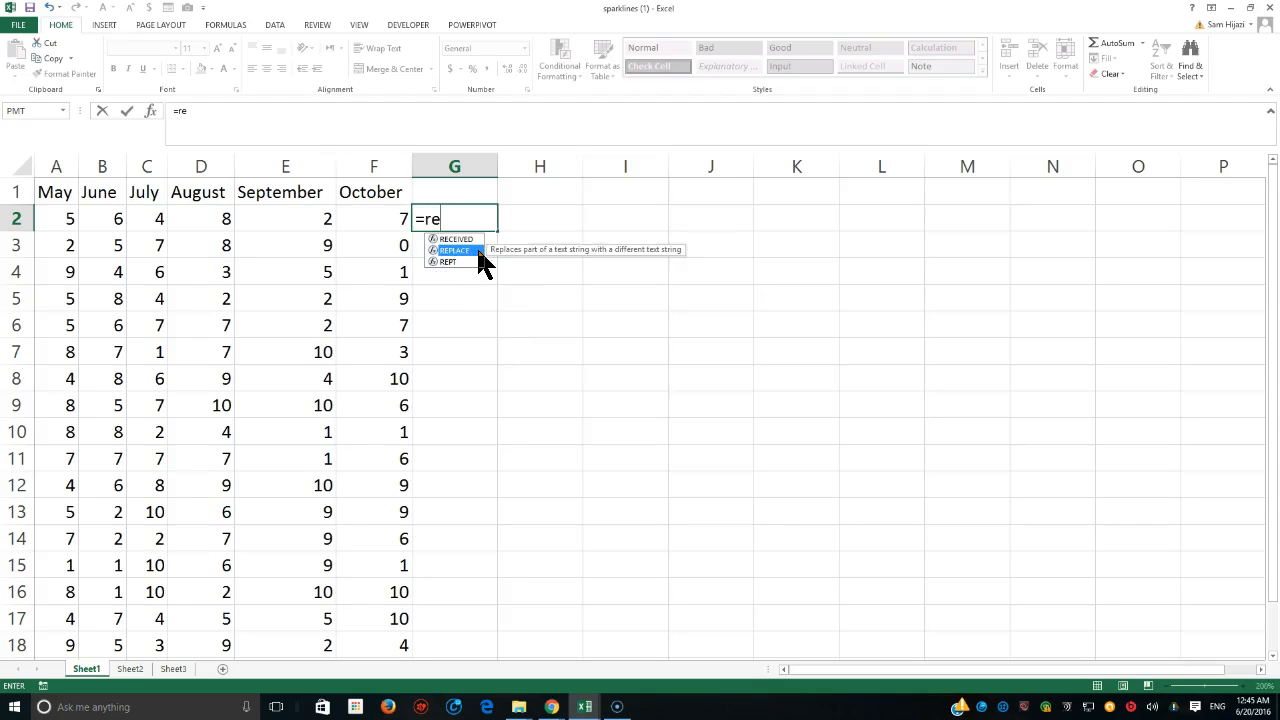
key("Tab")
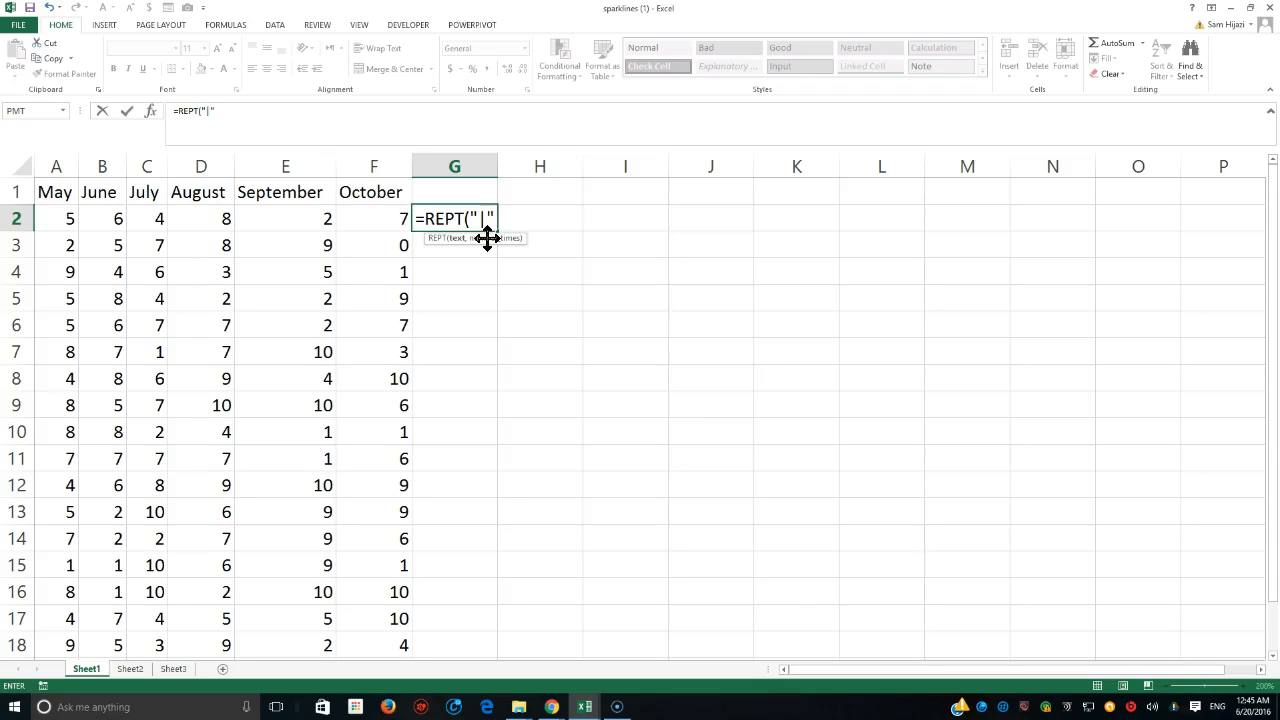
type(",")
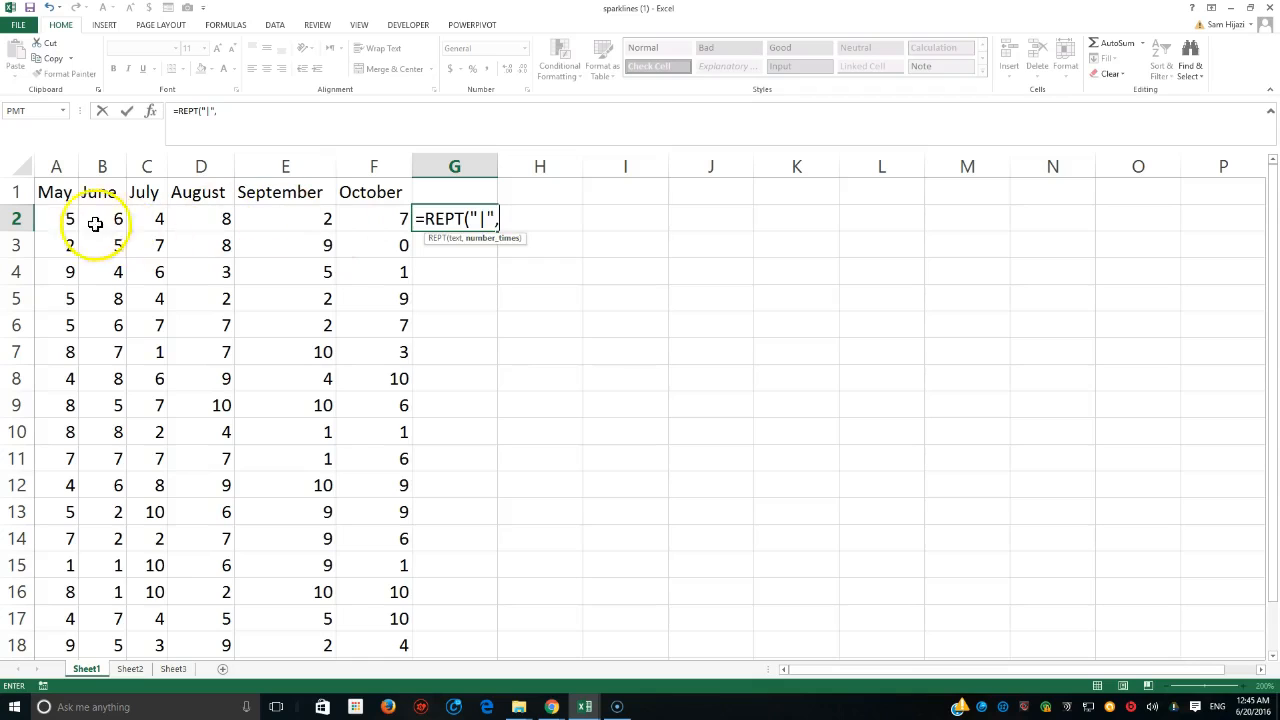
left_click(57, 219)
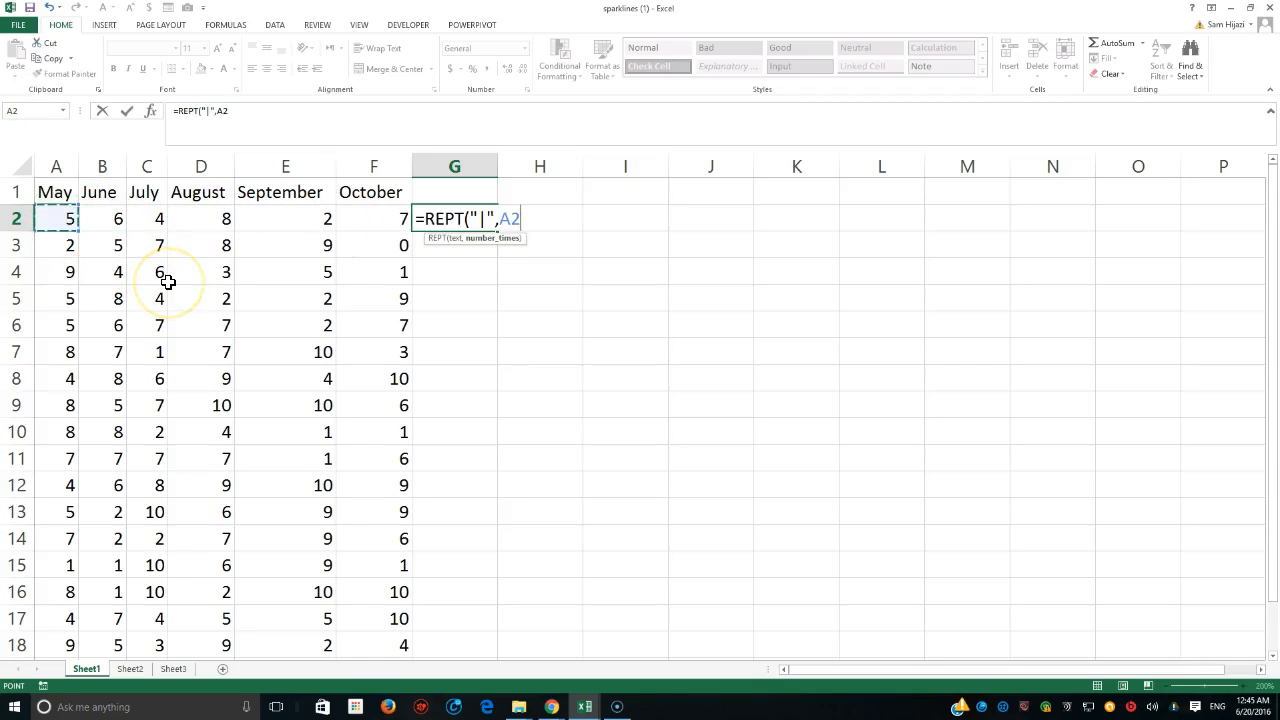
type(")")
key("Return")
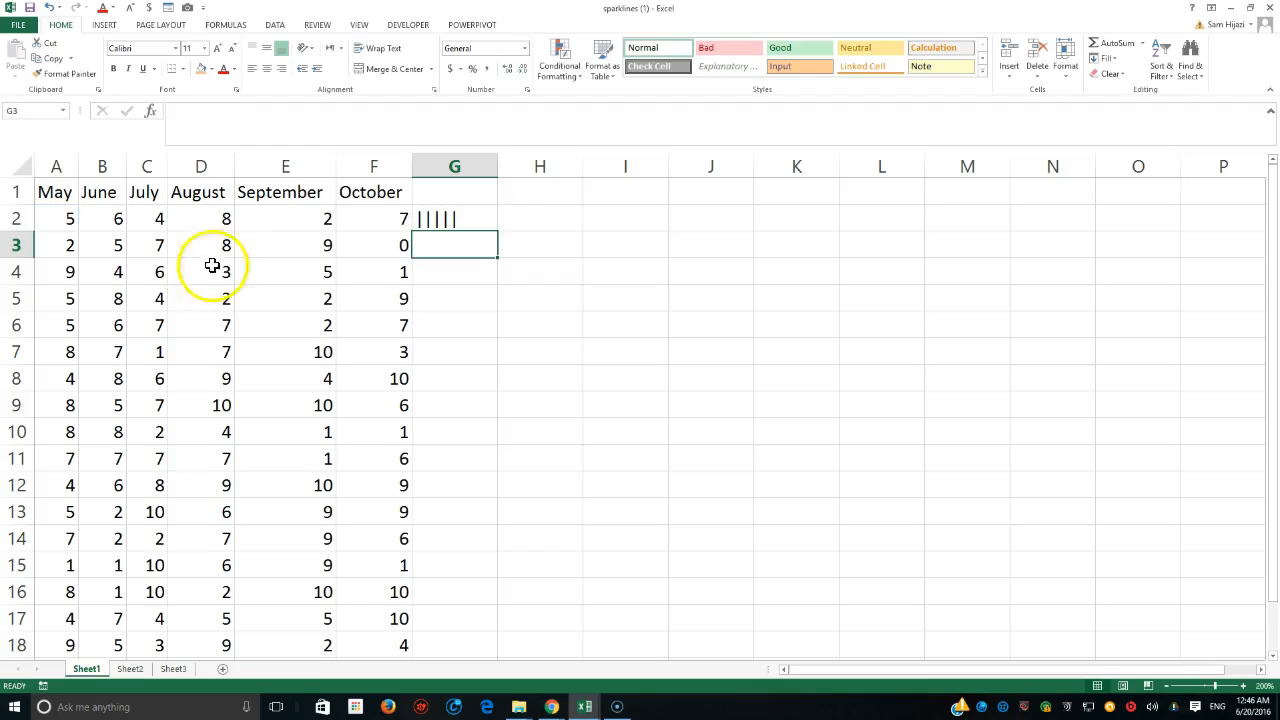
Fill the REPT formula from G2 across through L2 to cover all six months, and select the filled range.
left_click(488, 222)
left_click_drag(497, 231, 811, 227)
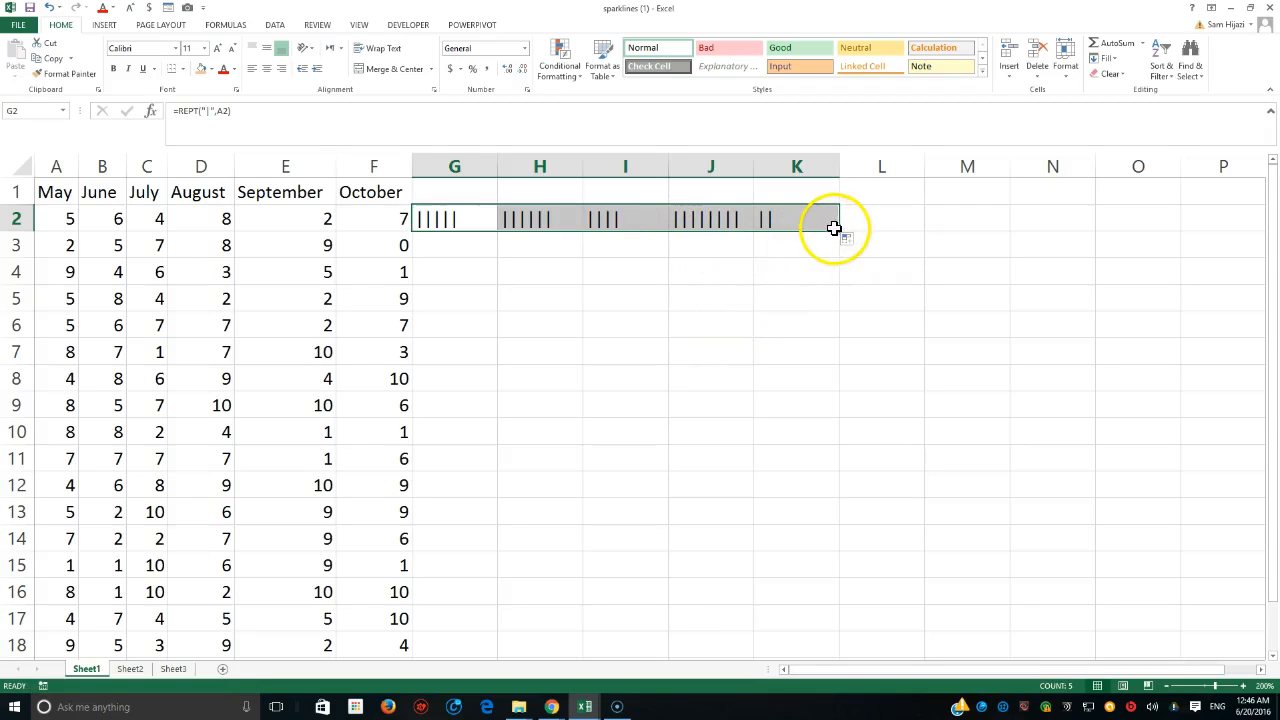
left_click_drag(841, 232, 905, 222)
left_click_drag(445, 221, 848, 214)
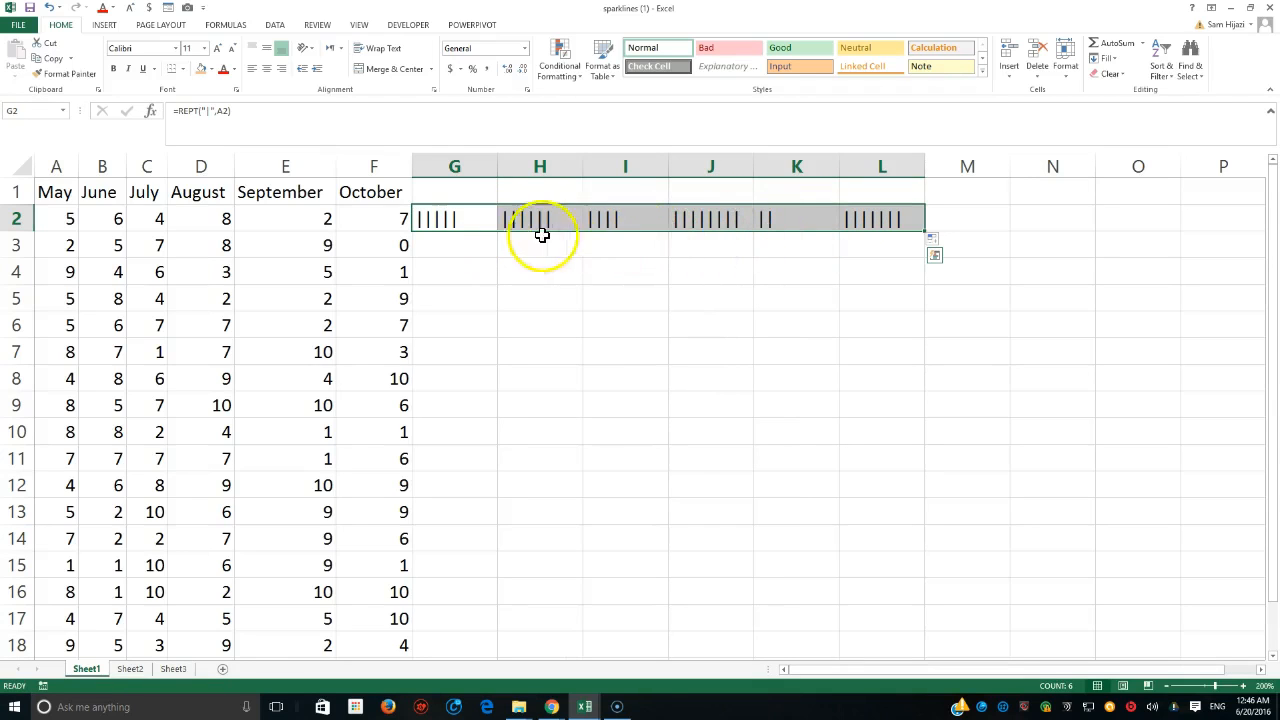
Change the repeated character in G2's REPT formula to "*" and fill it across through L2.
left_click(445, 219)
double_click(445, 219)
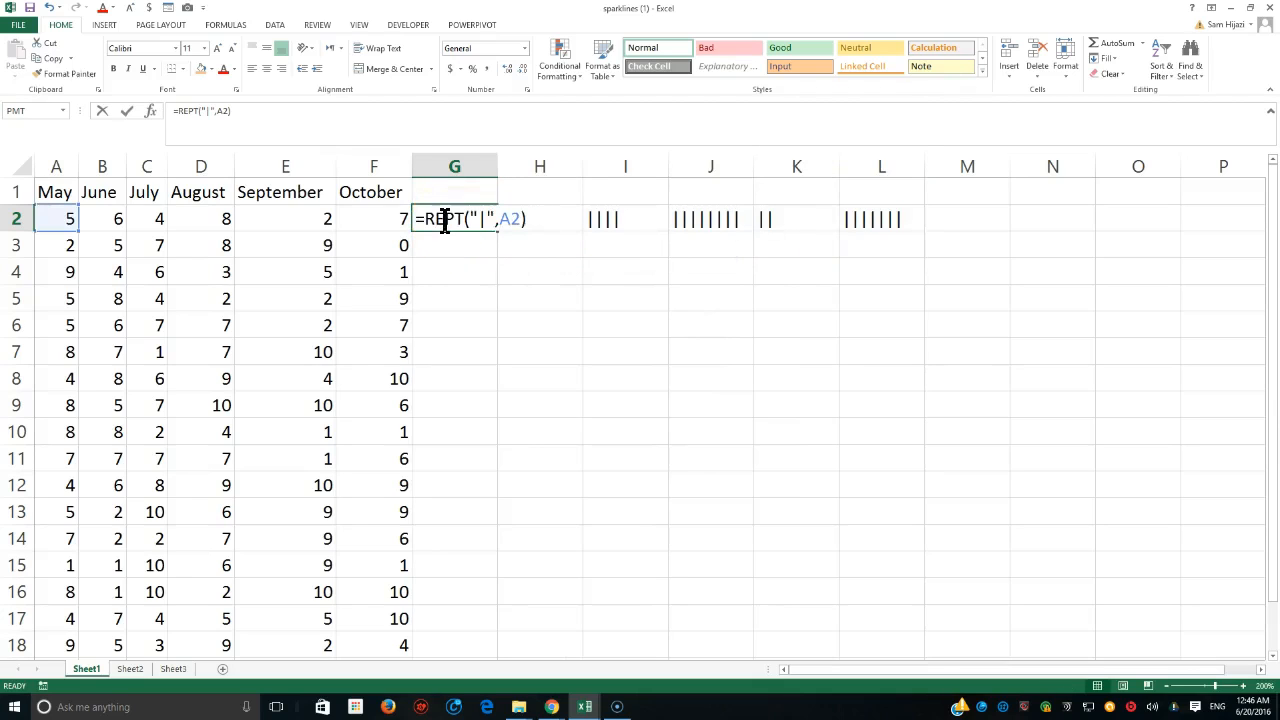
left_click(483, 218)
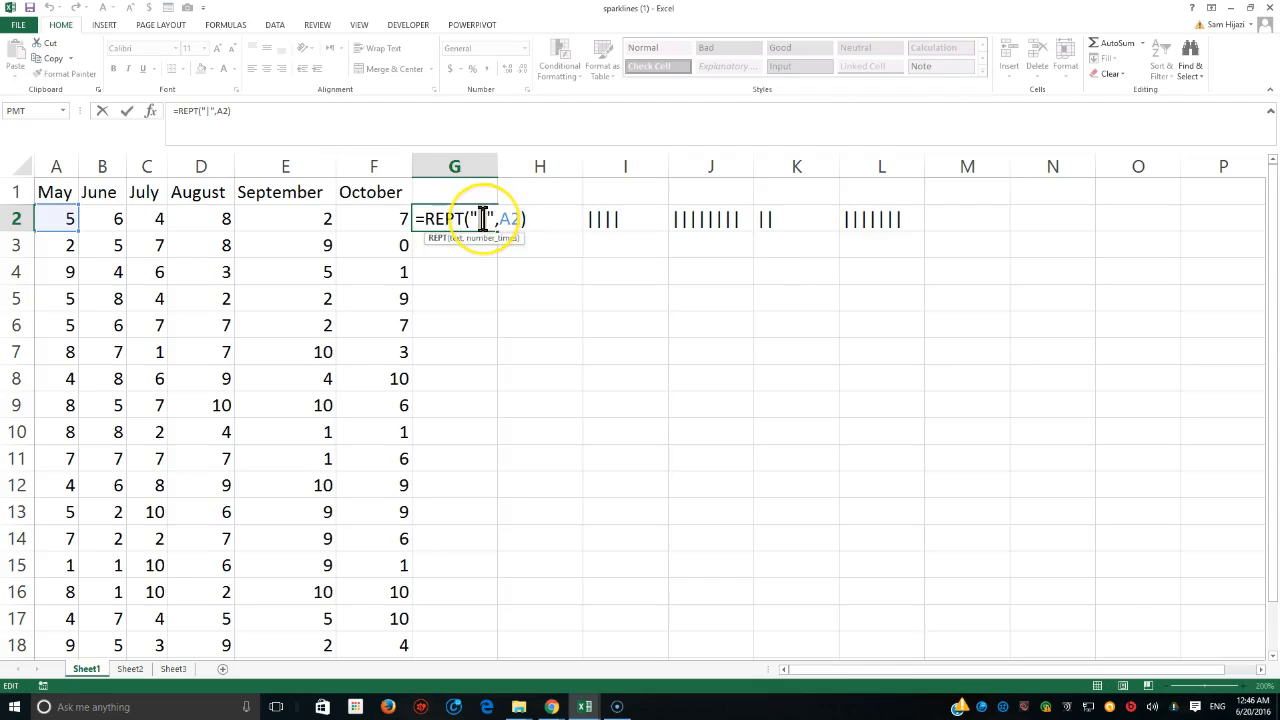
type("*")
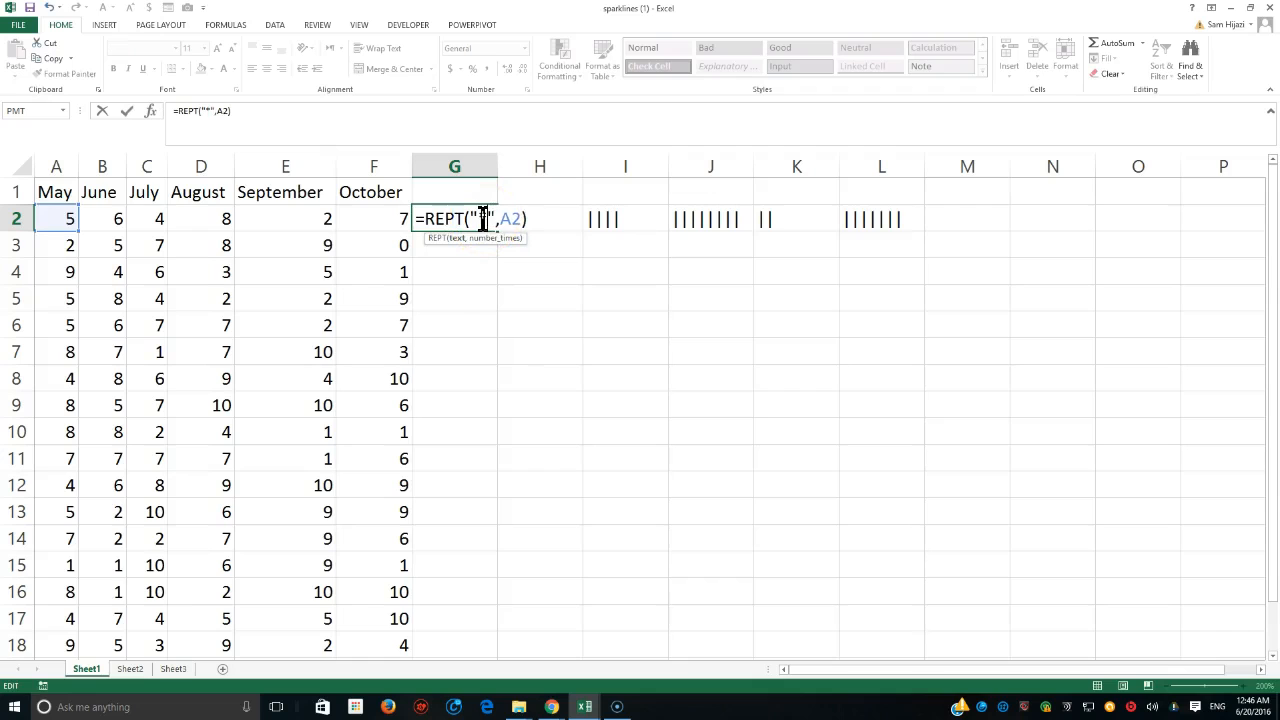
key("Return")
left_click(483, 219)
left_click_drag(497, 230, 886, 218)
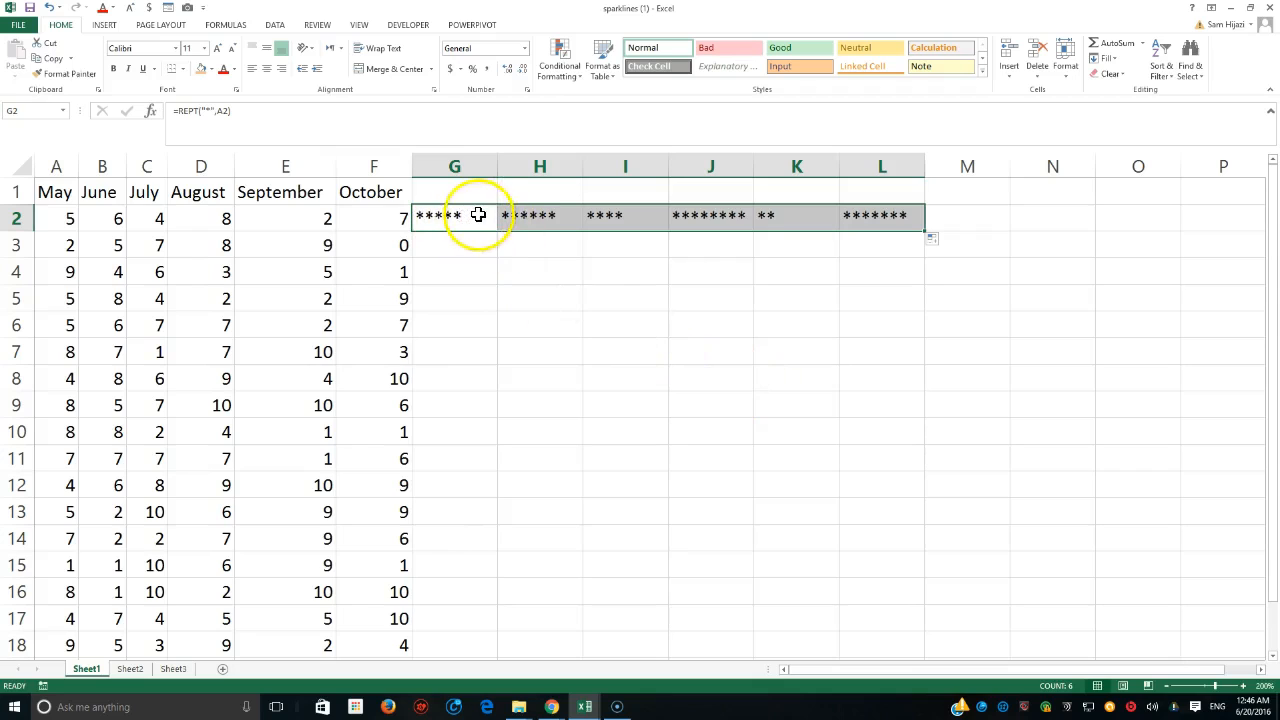
Clear the REPT formulas from G2:L2.
left_click_drag(475, 227, 852, 227)
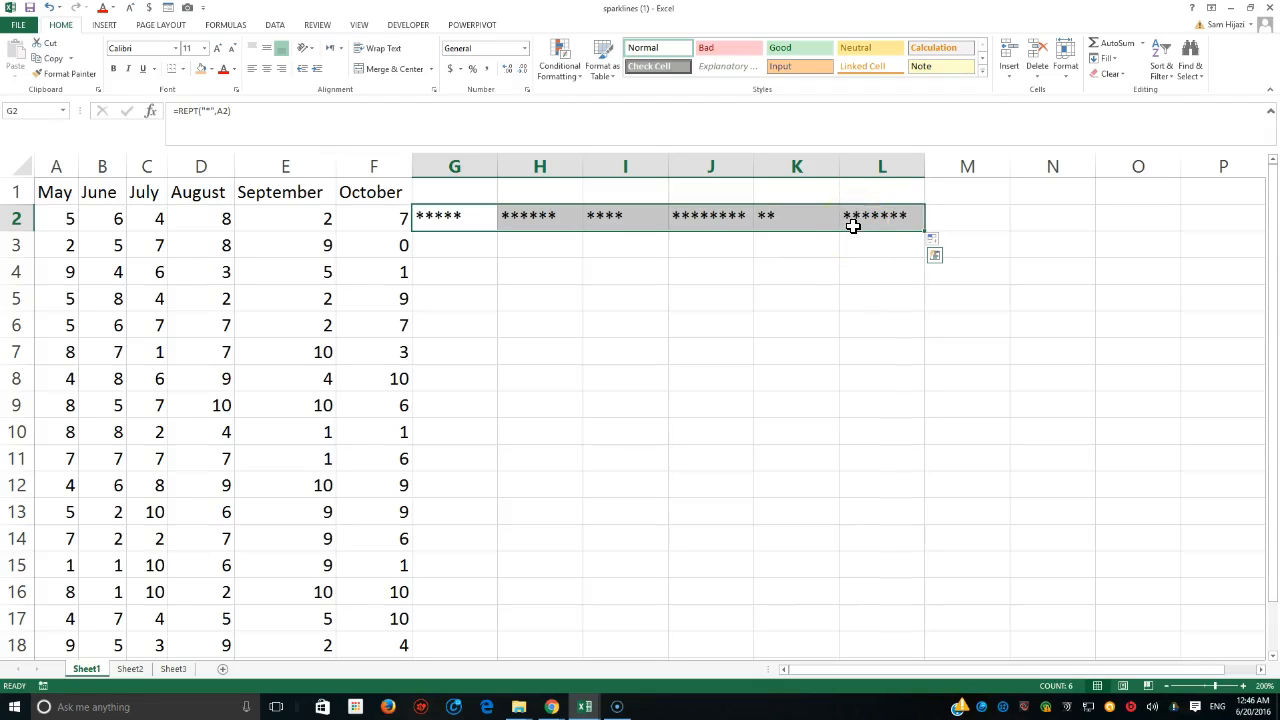
key("Delete")
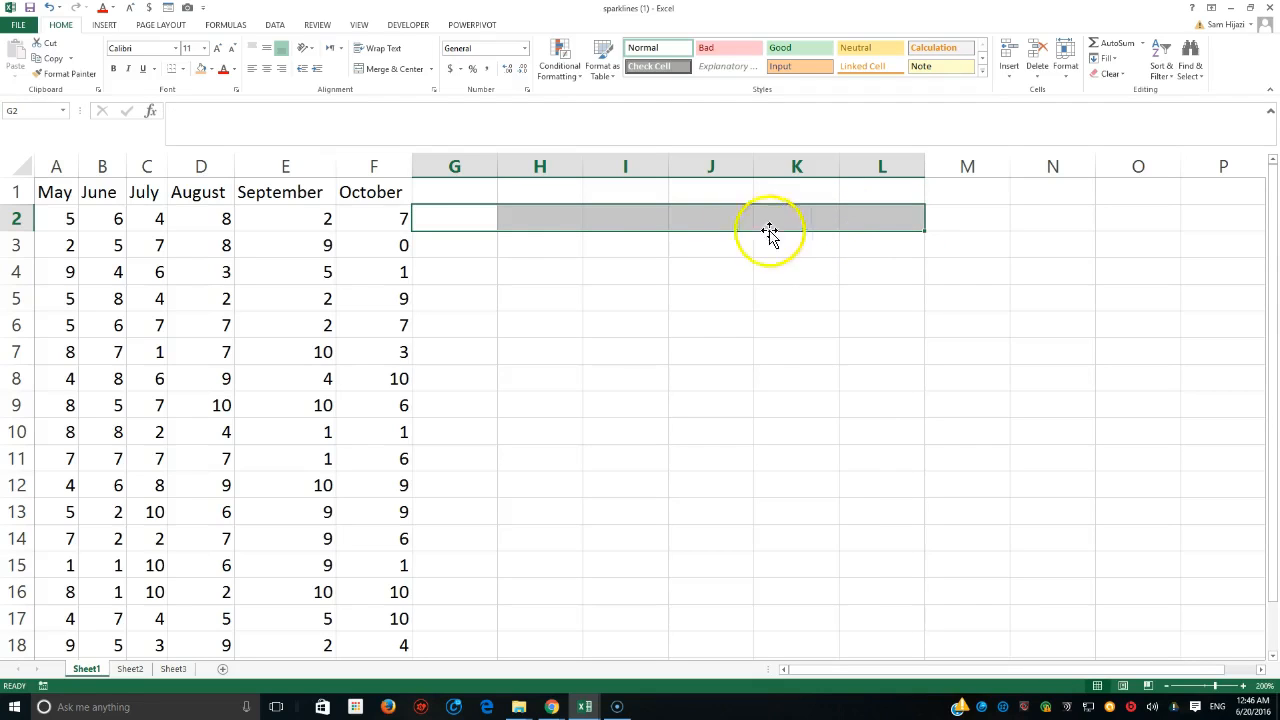
Insert a line sparkline in G2 using data range A2:F2 and fill it down column G through row 18.
left_click(430, 220)
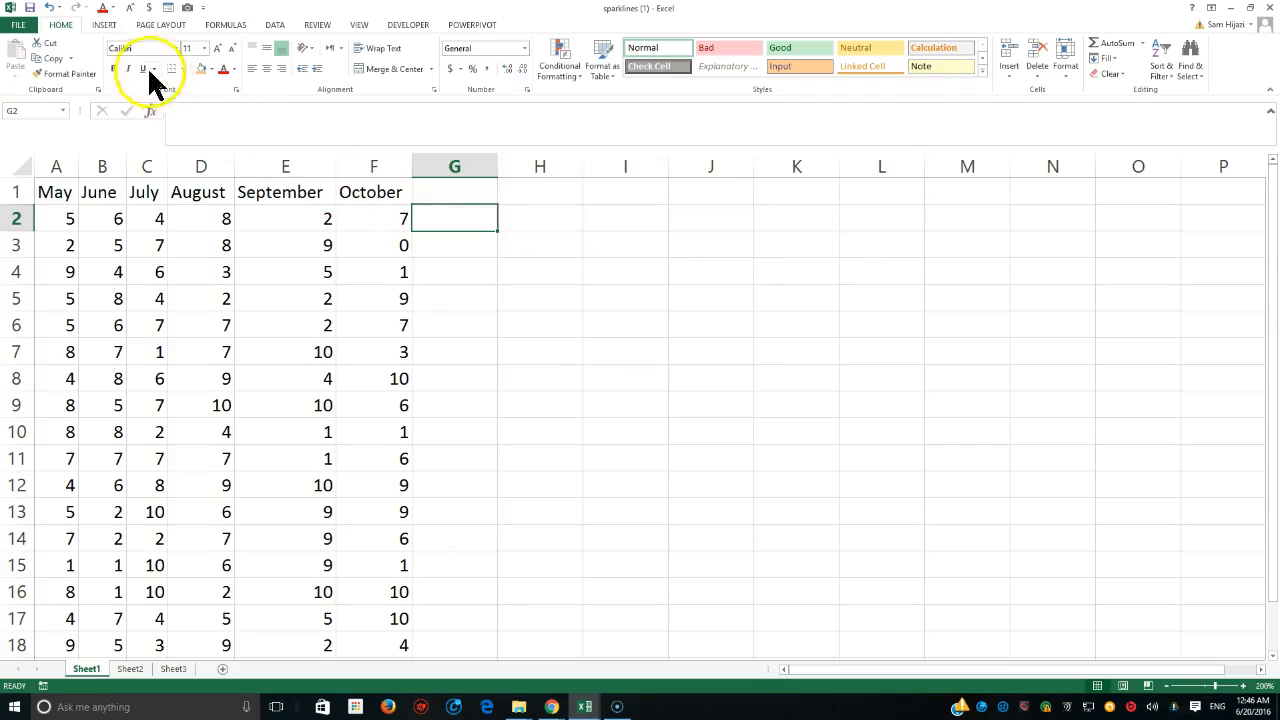
left_click(106, 26)
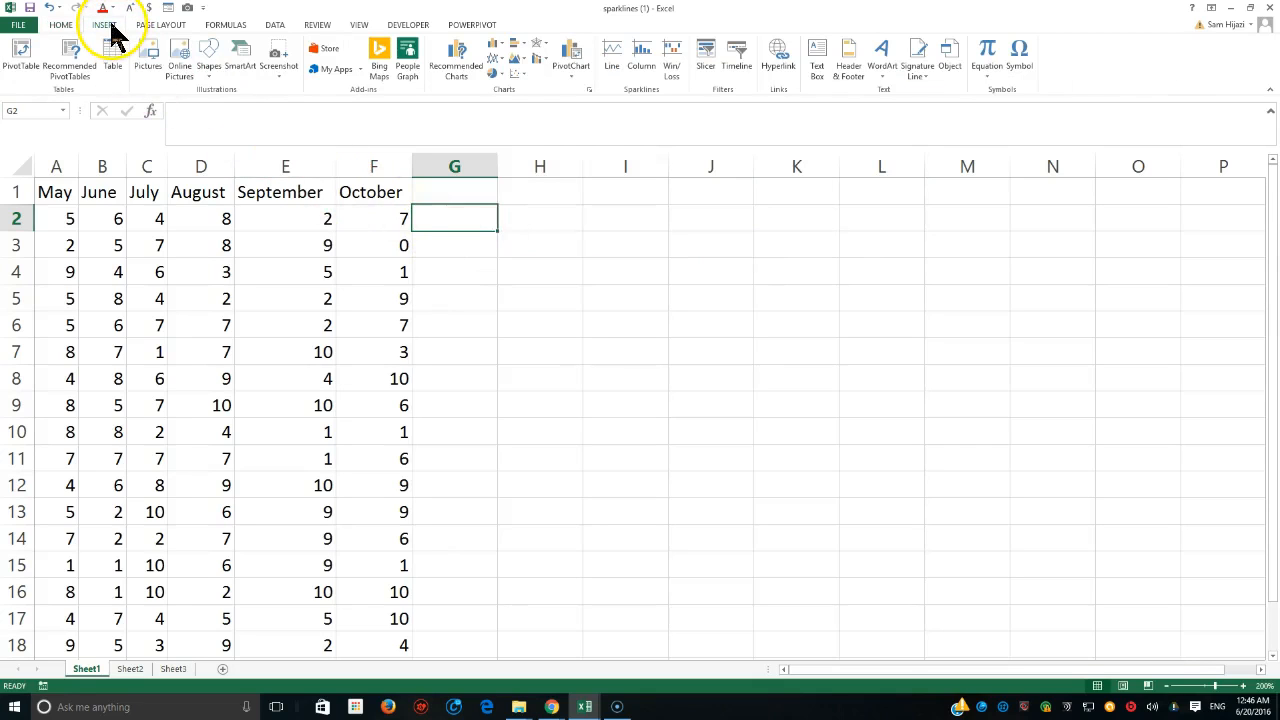
left_click(614, 68)
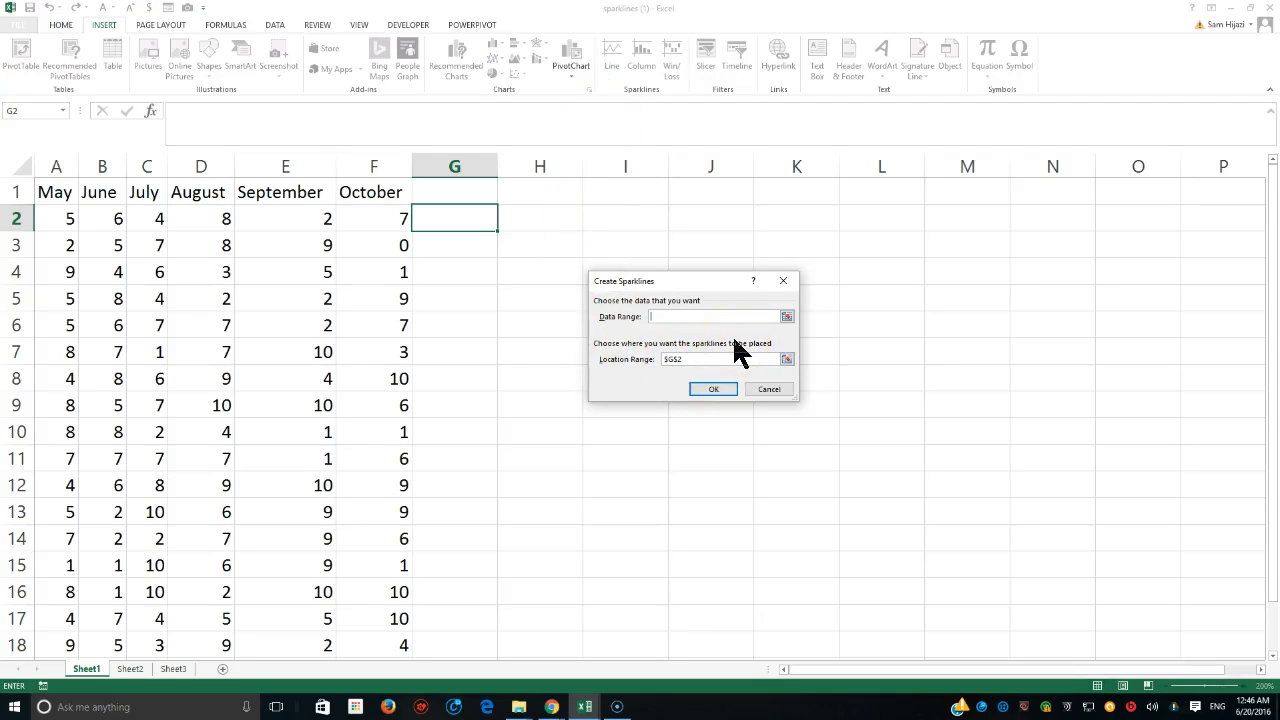
left_click_drag(69, 217, 356, 215)
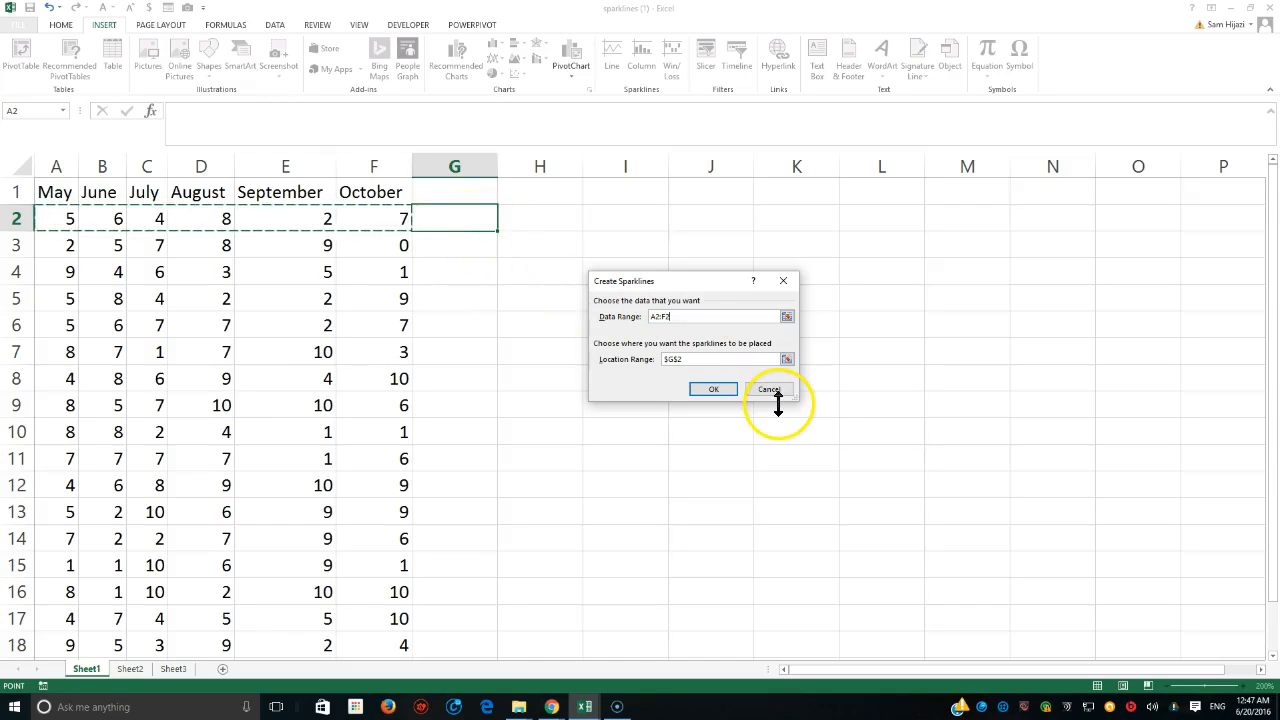
left_click(724, 391)
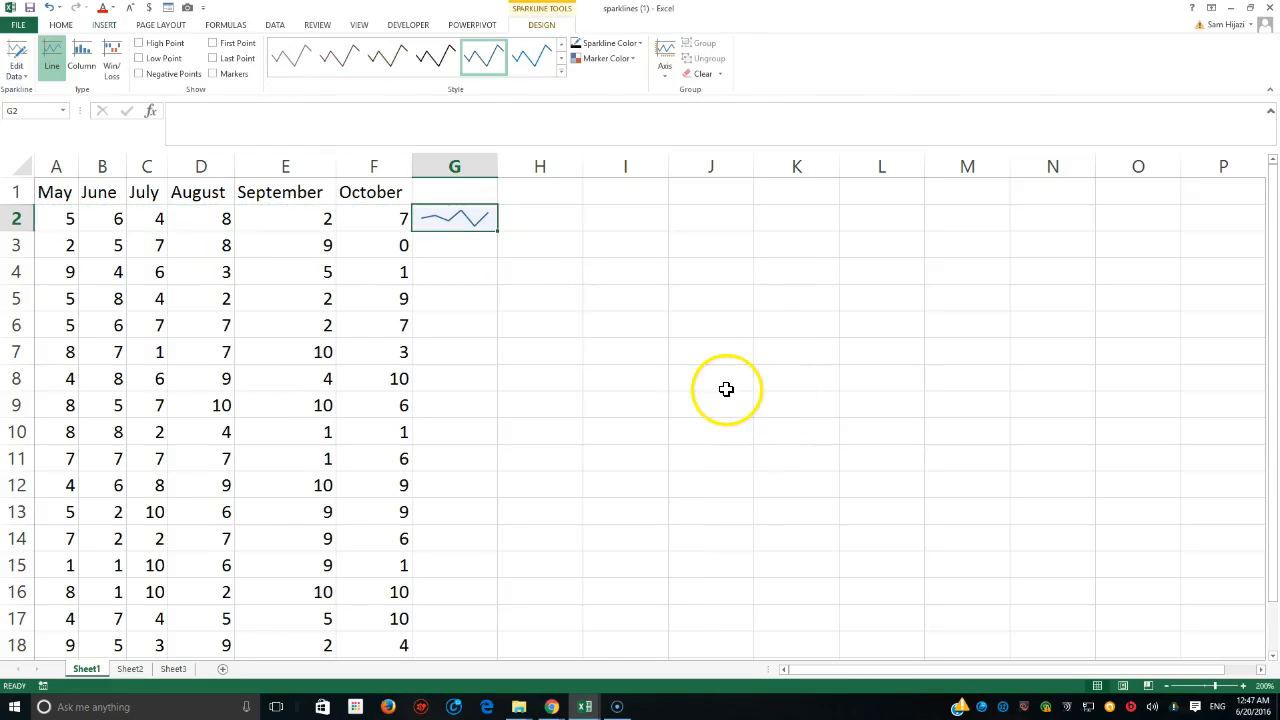
left_click_drag(497, 230, 492, 661)
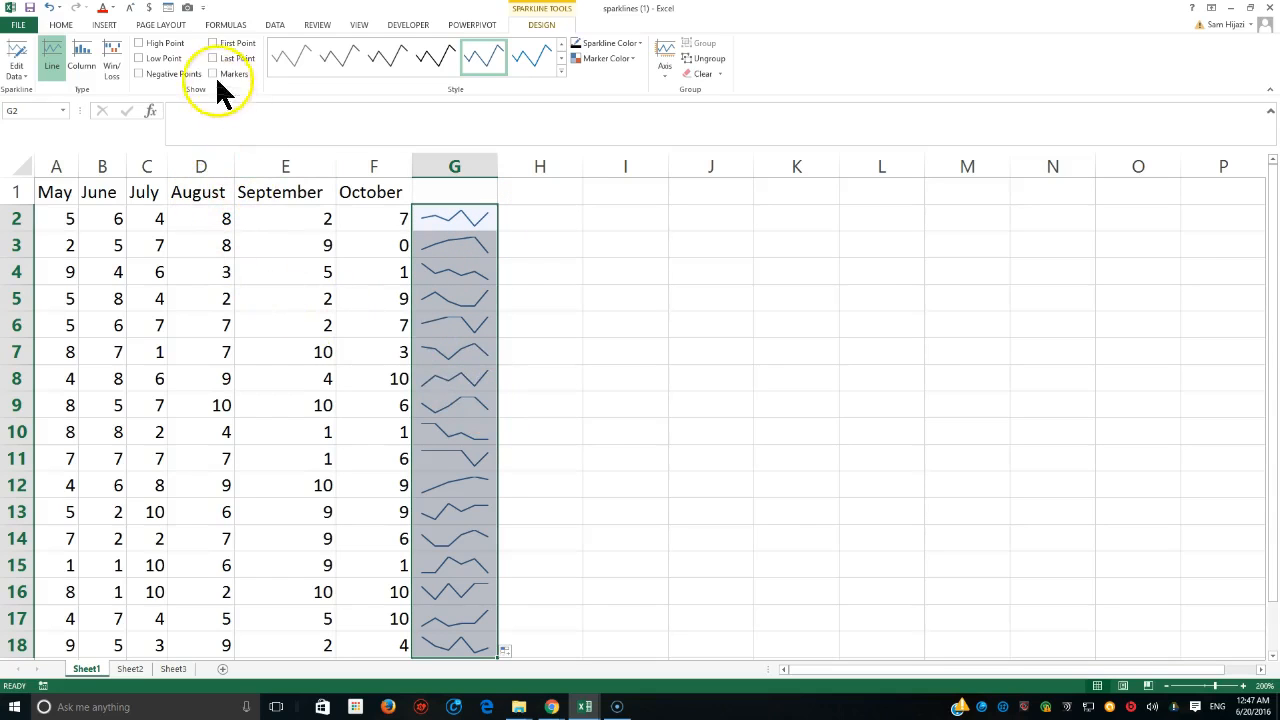
Show the first, last, high, low and negative points on the column G sparklines.
left_click(213, 44)
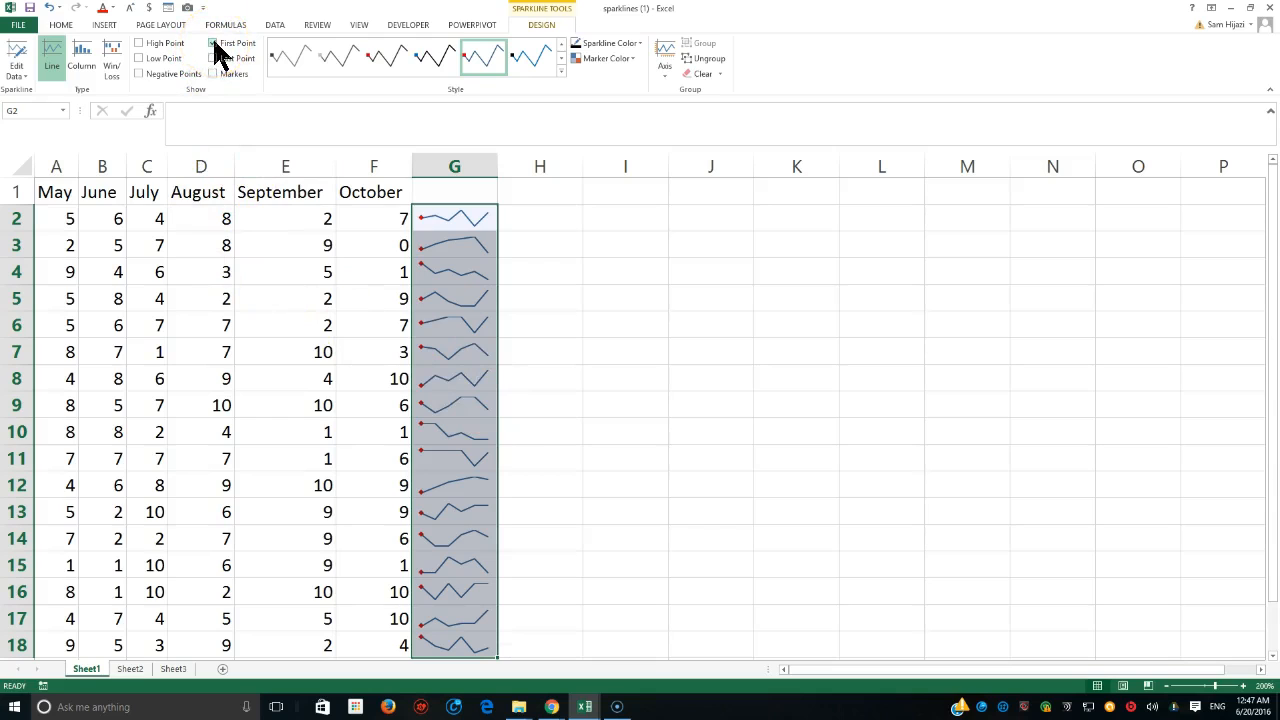
left_click(214, 59)
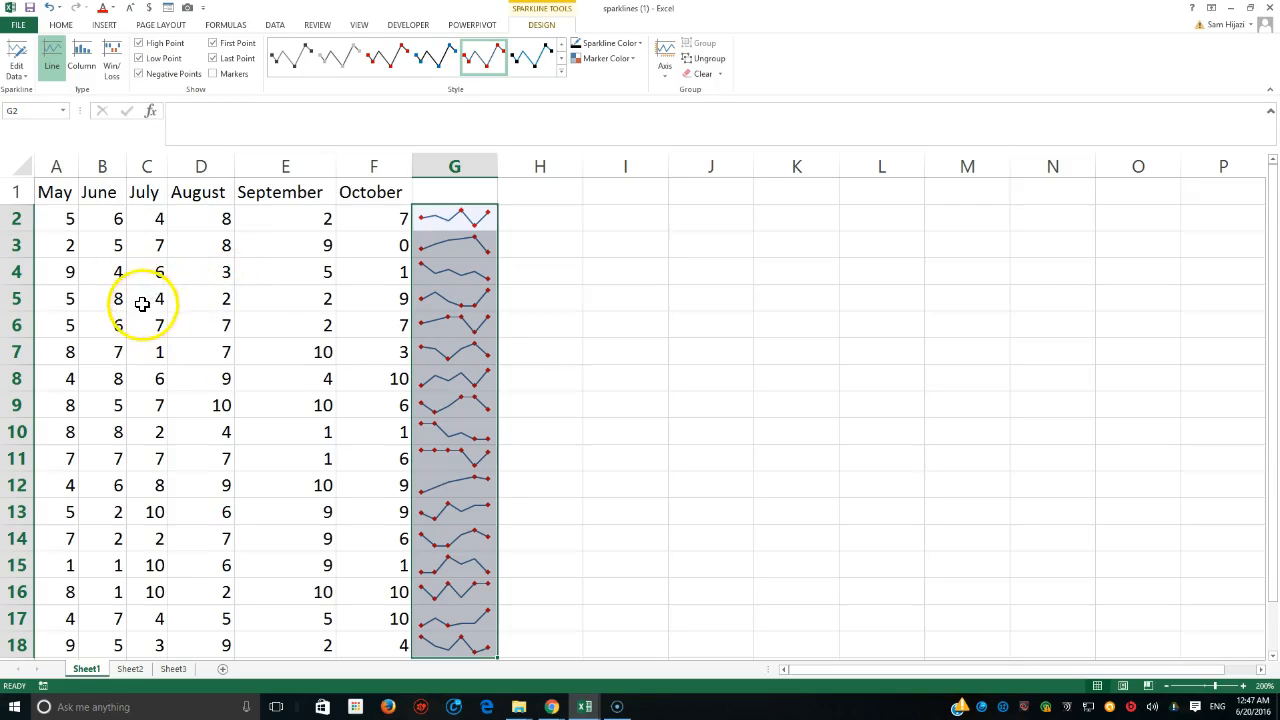
Try an olive sparkline style and replace it with the green line style that has green, red and orange points.
left_click(561, 70)
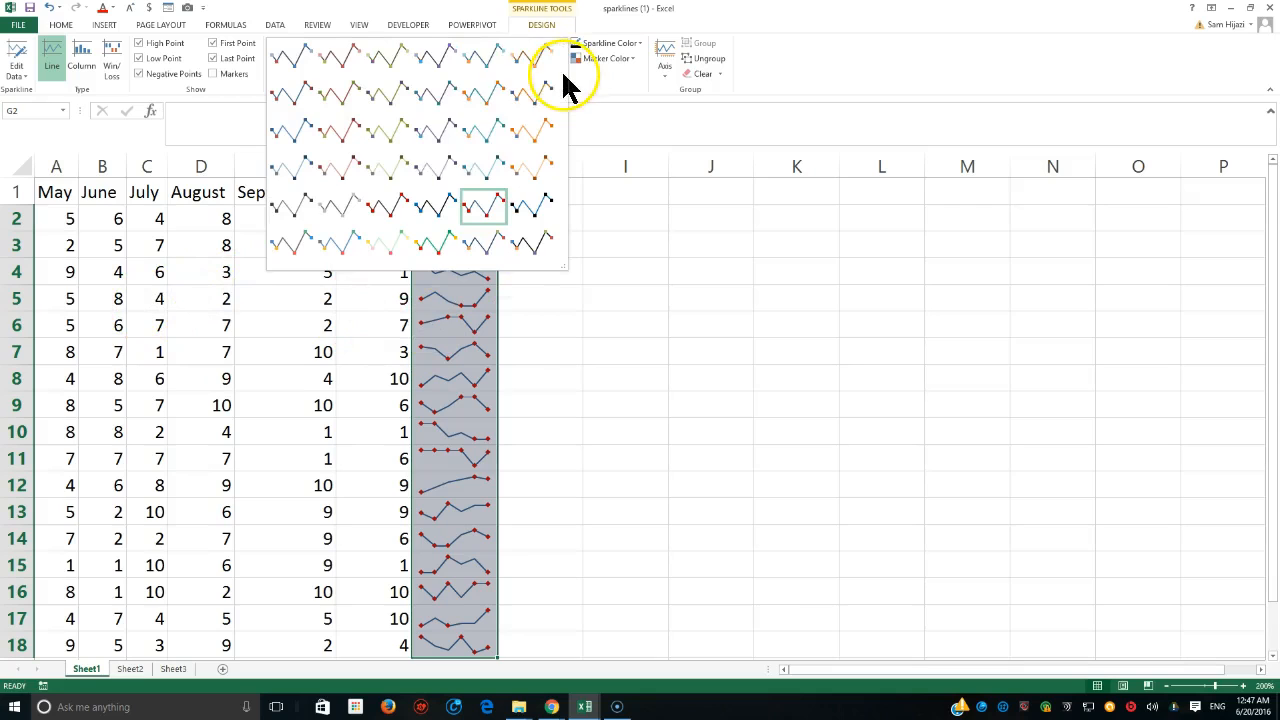
left_click(398, 173)
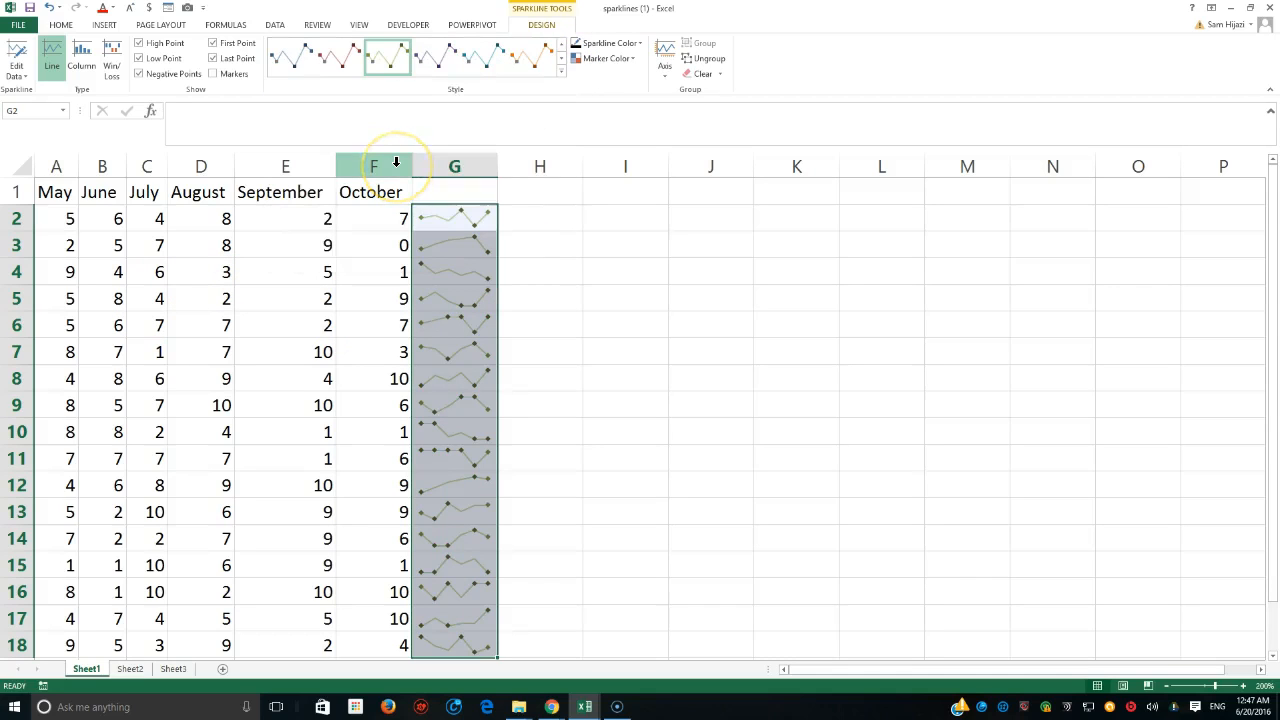
left_click(561, 70)
left_click(438, 239)
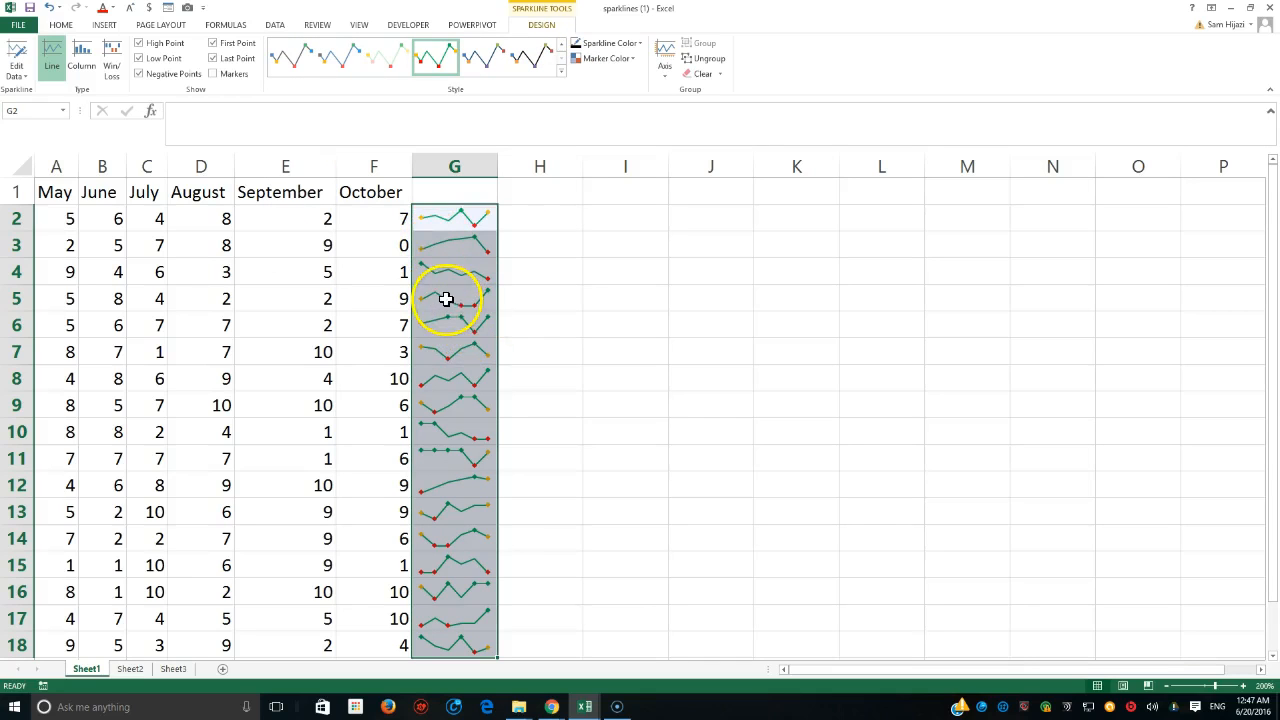
Set a custom vertical axis maximum value of 10 for the sparklines.
left_click(669, 78)
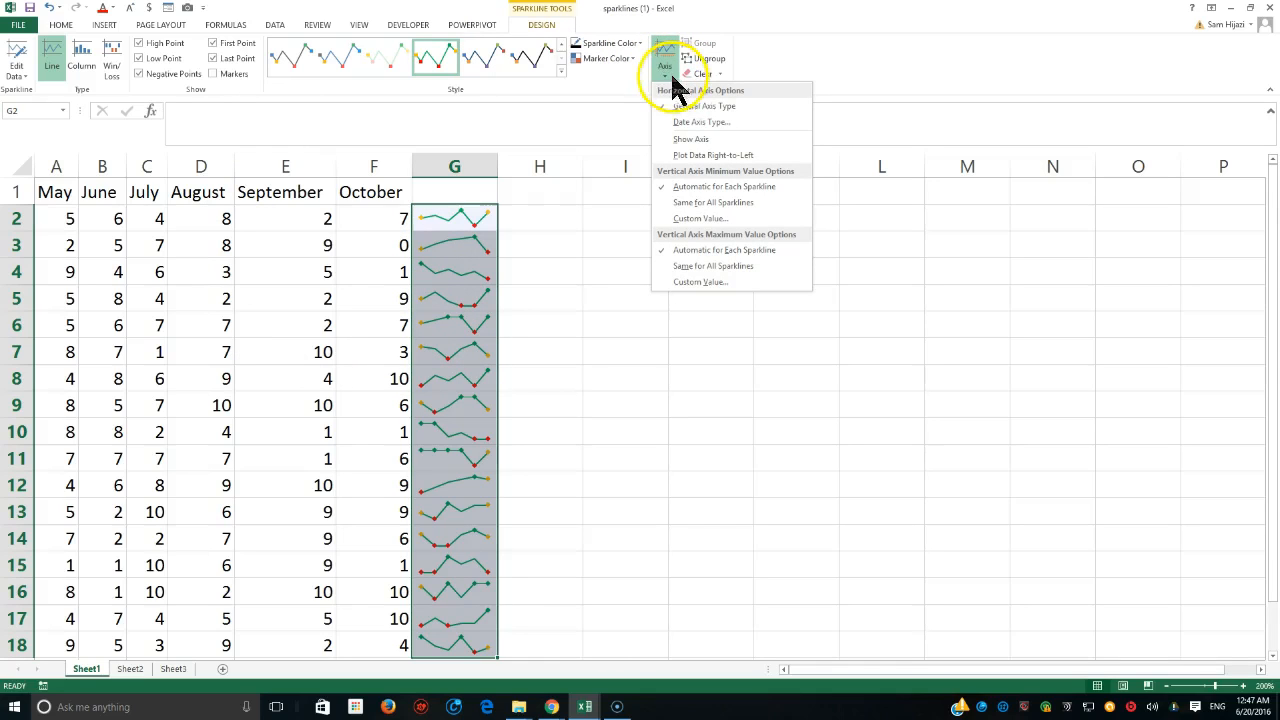
left_click(706, 280)
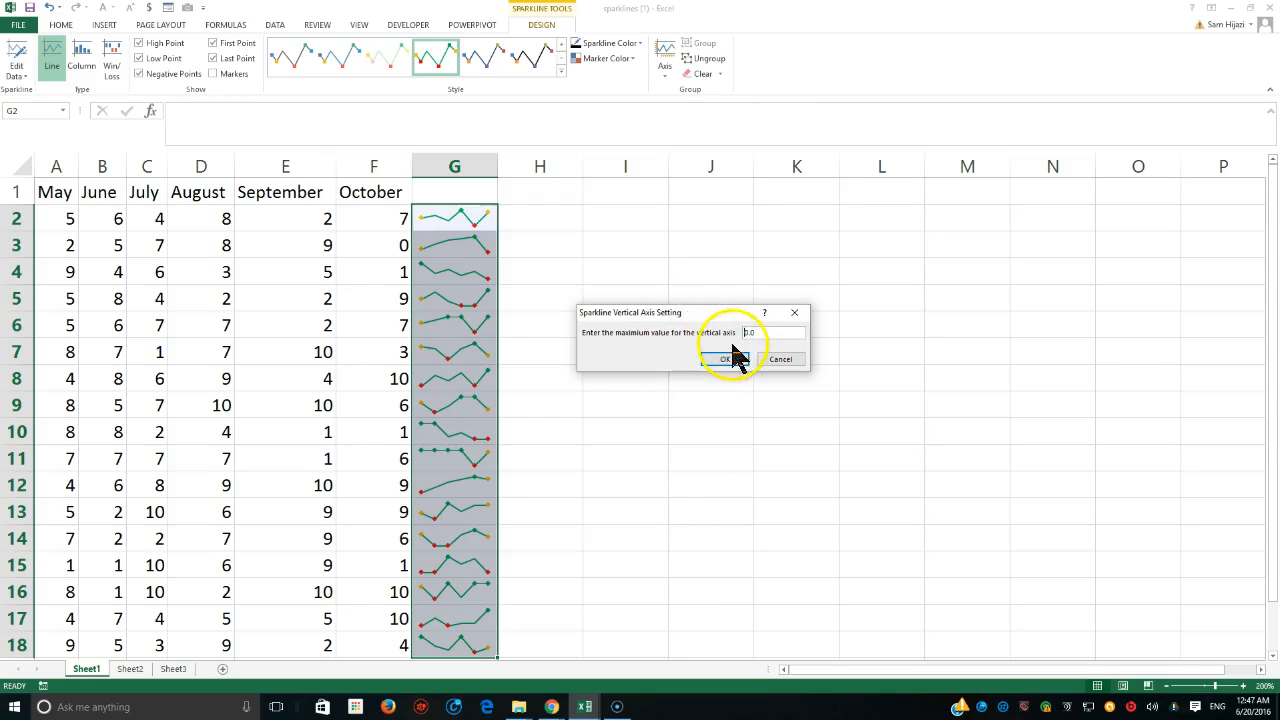
left_click_drag(760, 337, 735, 334)
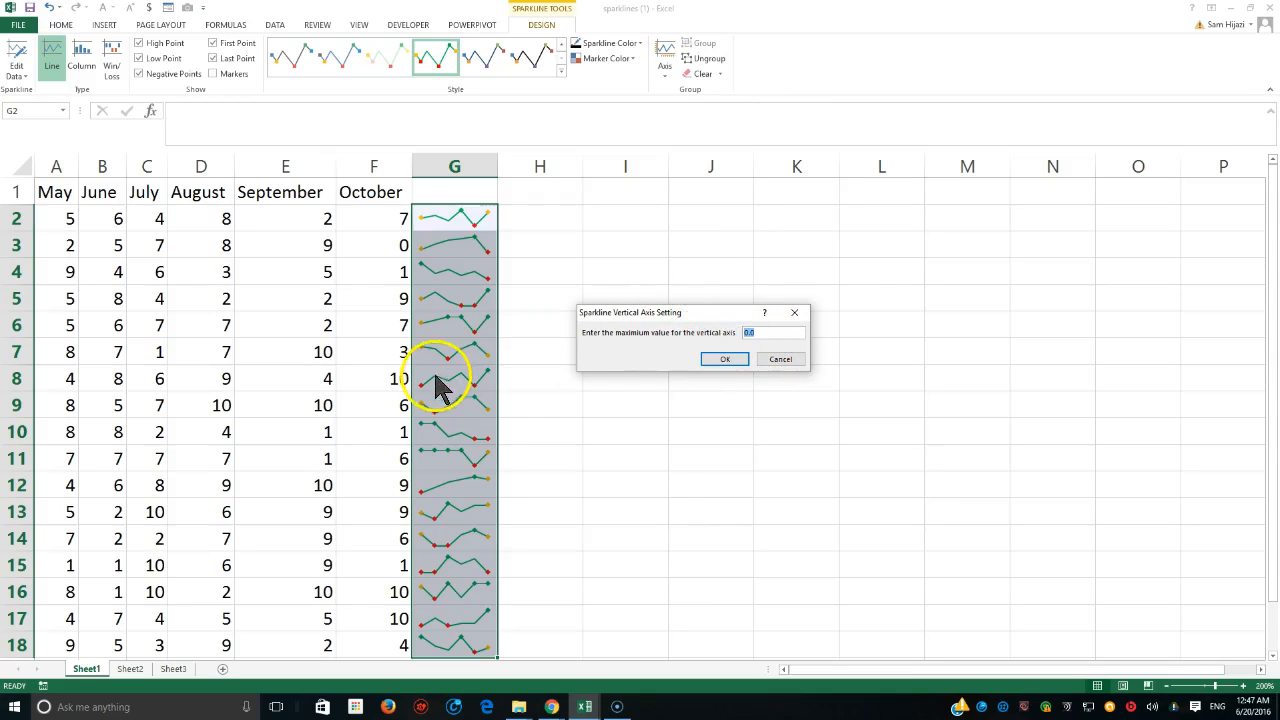
type("1")
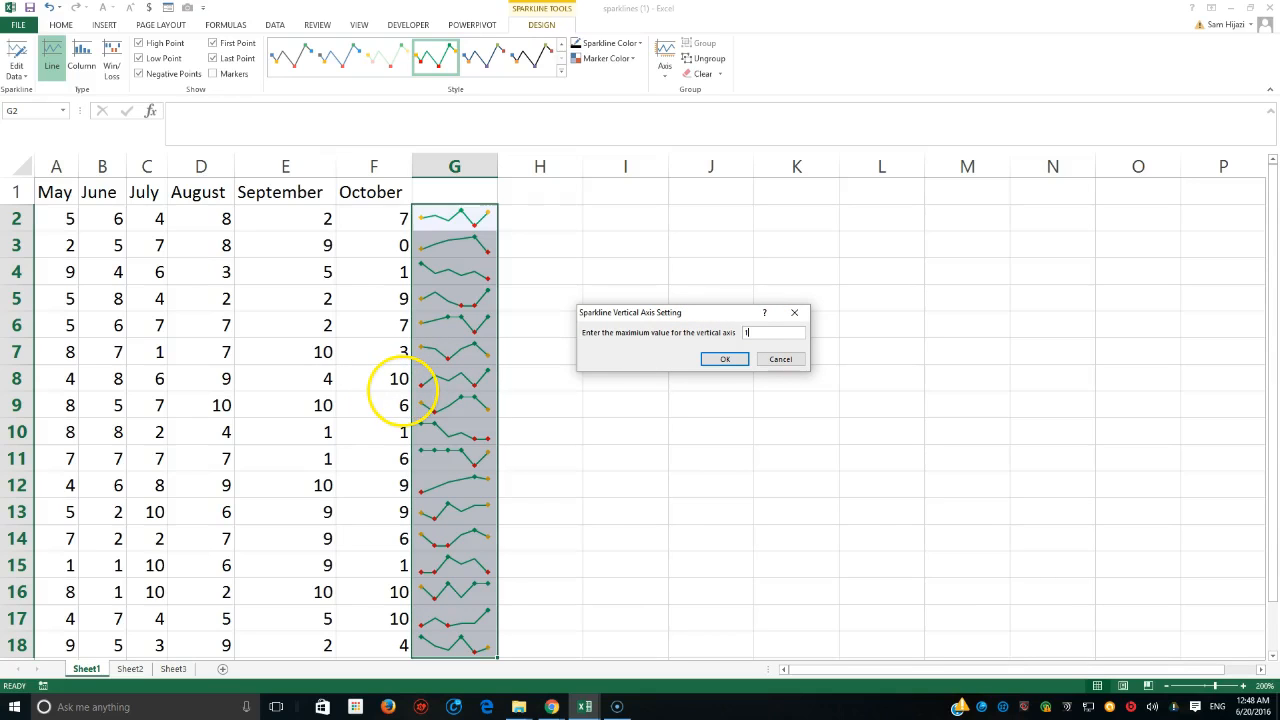
type("0")
key("Return")
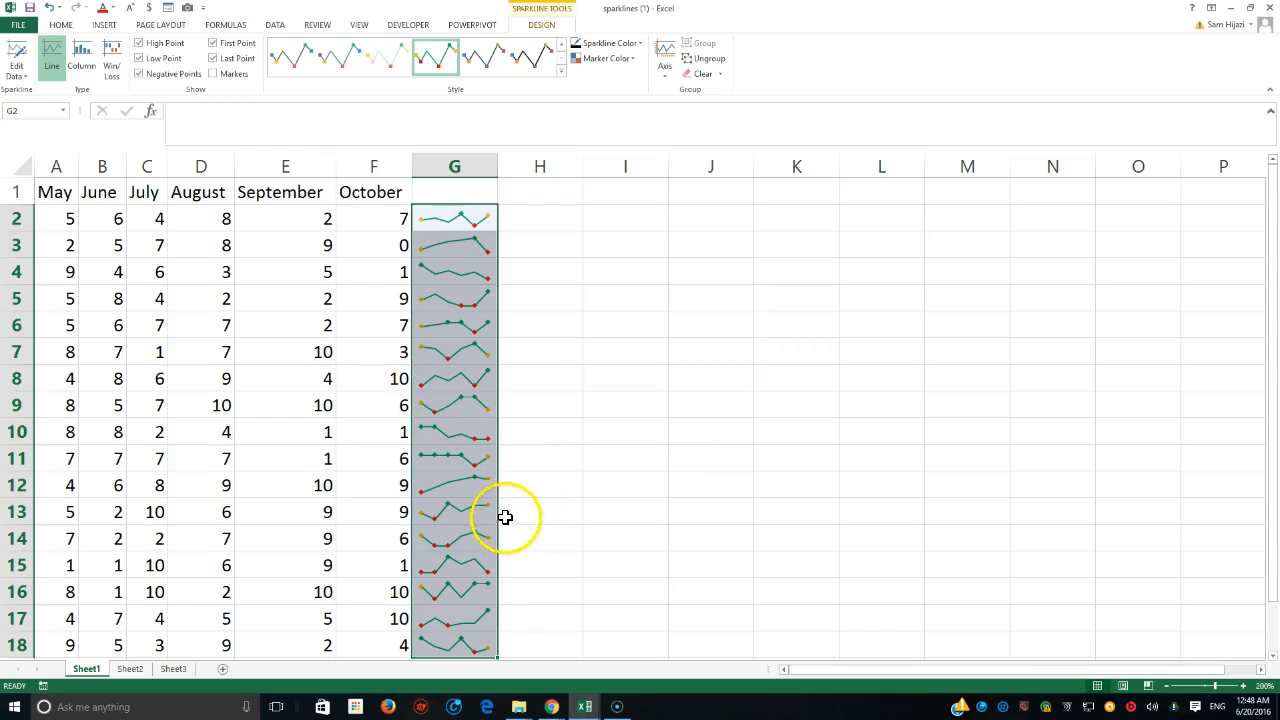
scroll(449, 357, "down", 2)
scroll(449, 357, "up", 2)
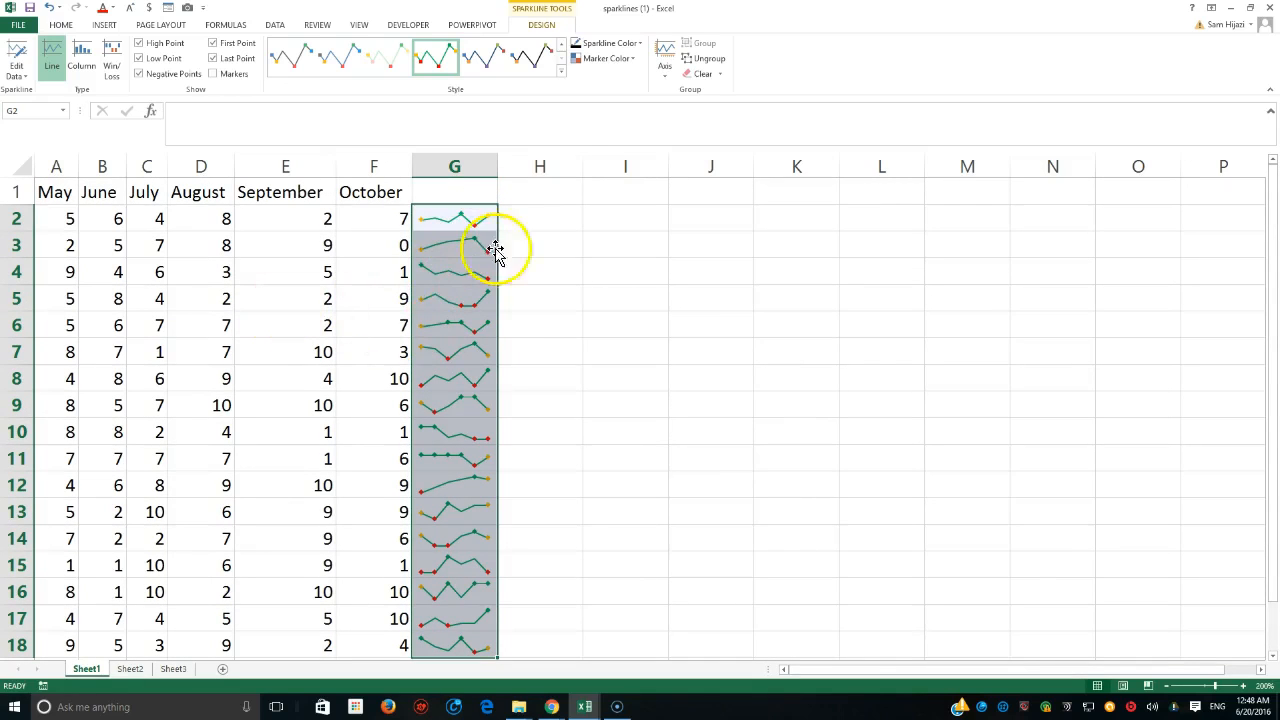
left_click(603, 57)
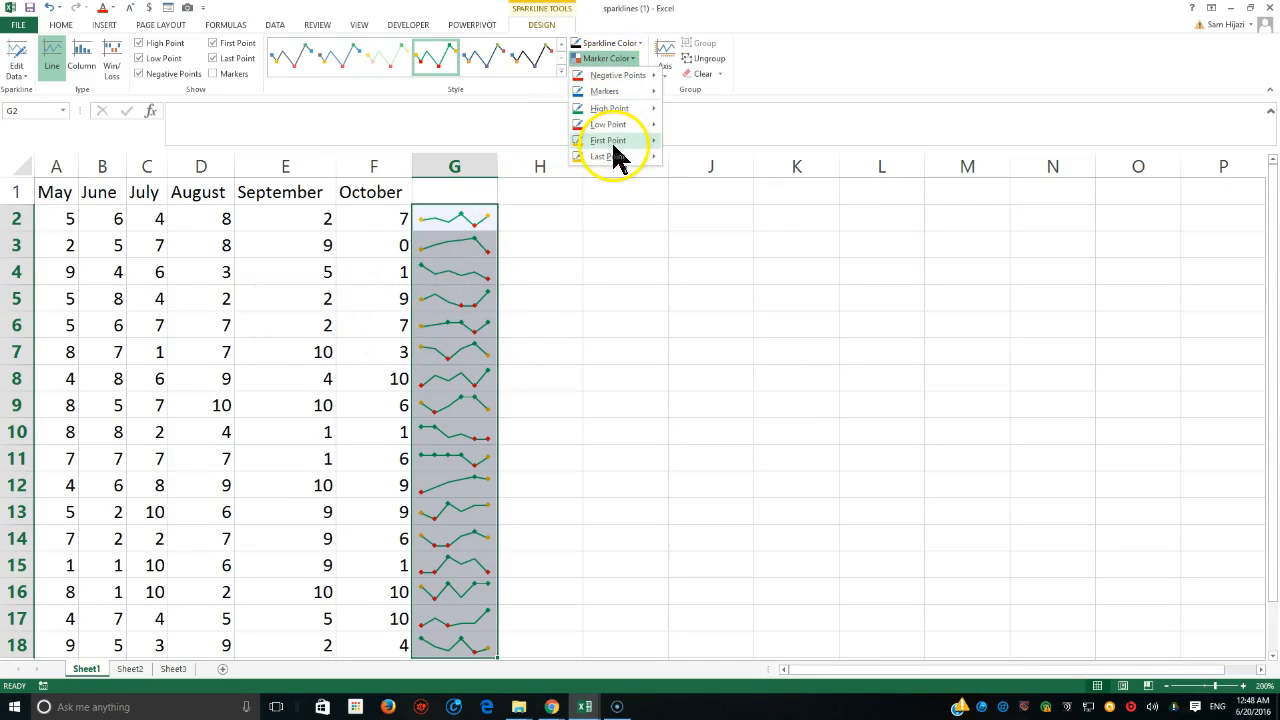
mouse_move(615, 148)
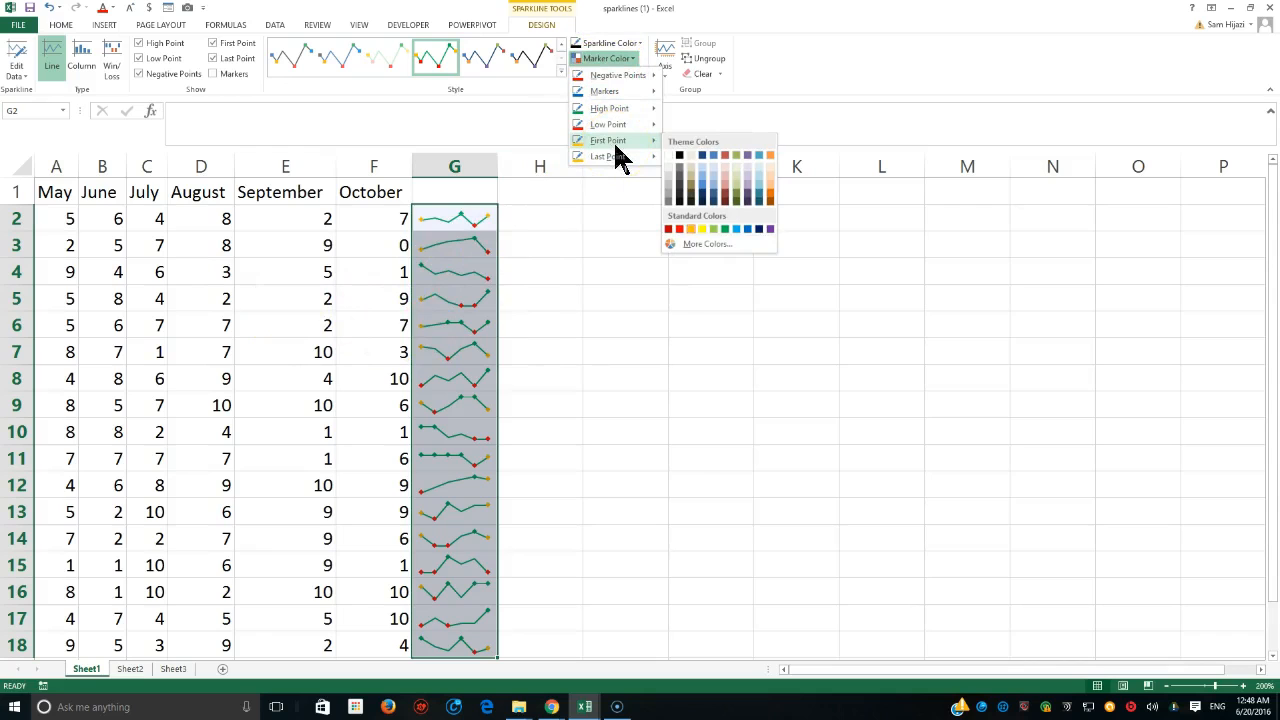
left_click(560, 155)
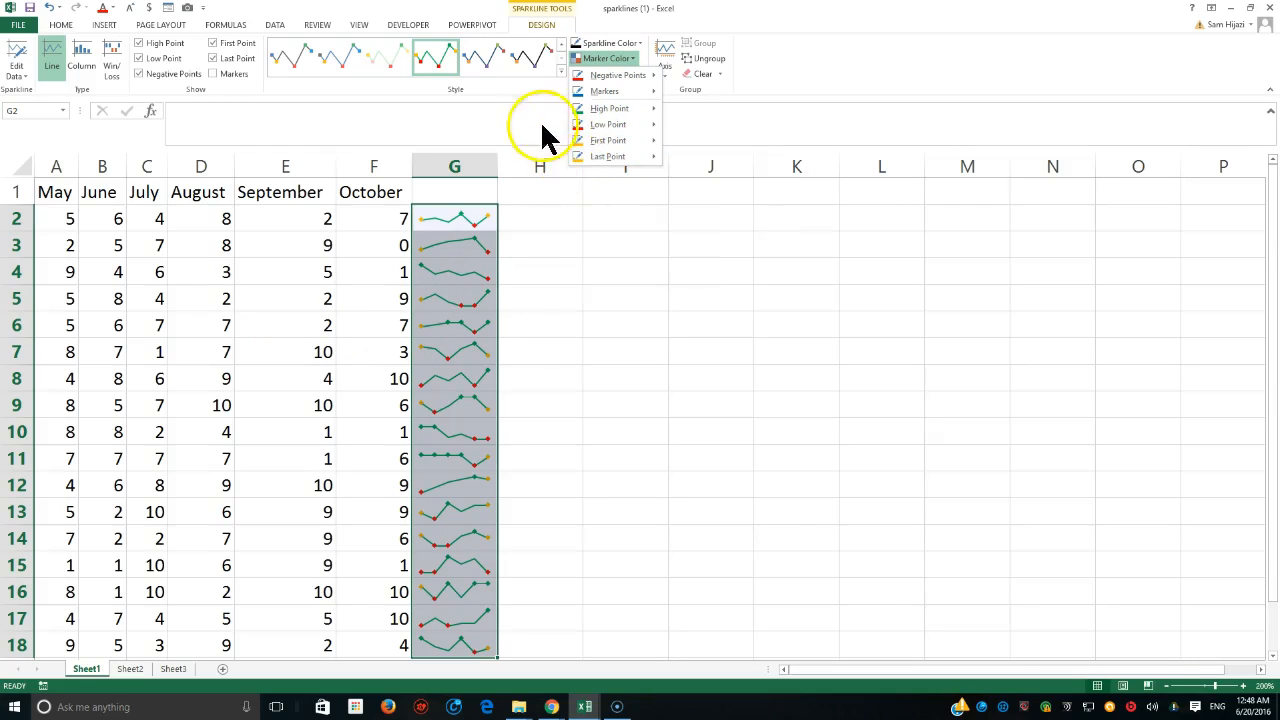
left_click(561, 72)
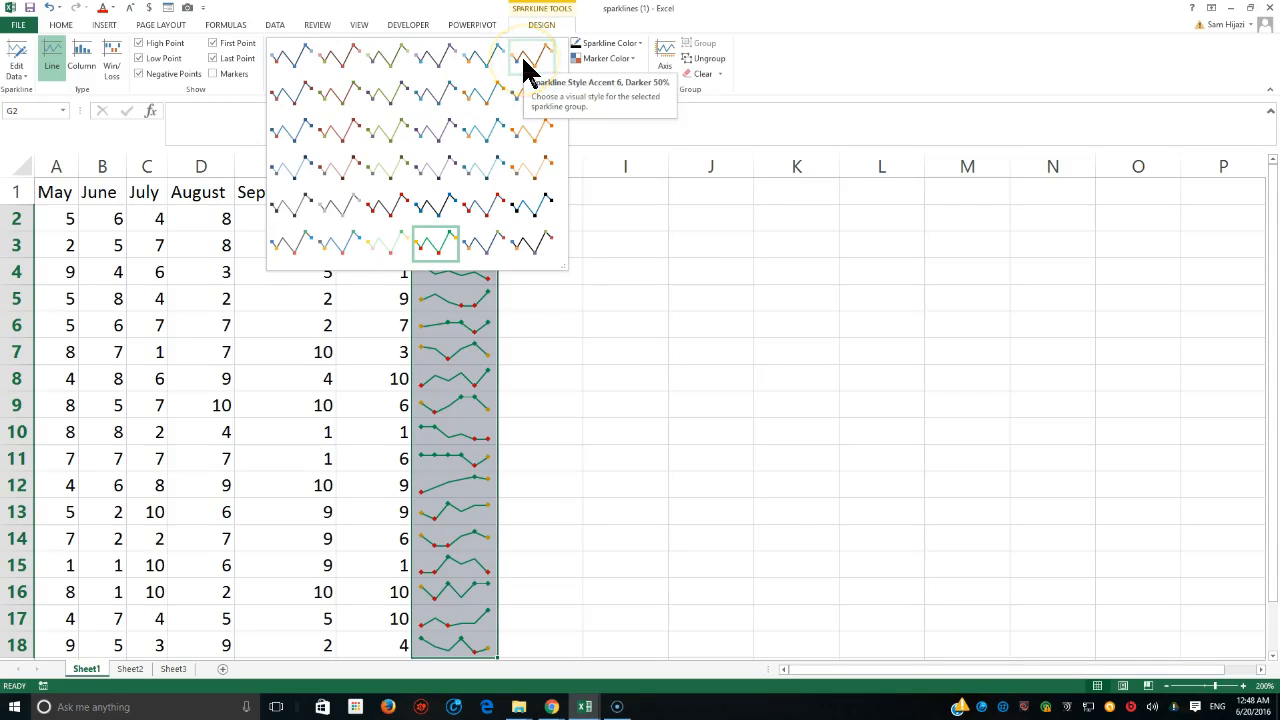
Undo the last three changes made to the column G sparklines.
left_click(49, 8)
left_click(49, 8)
left_click(49, 8)
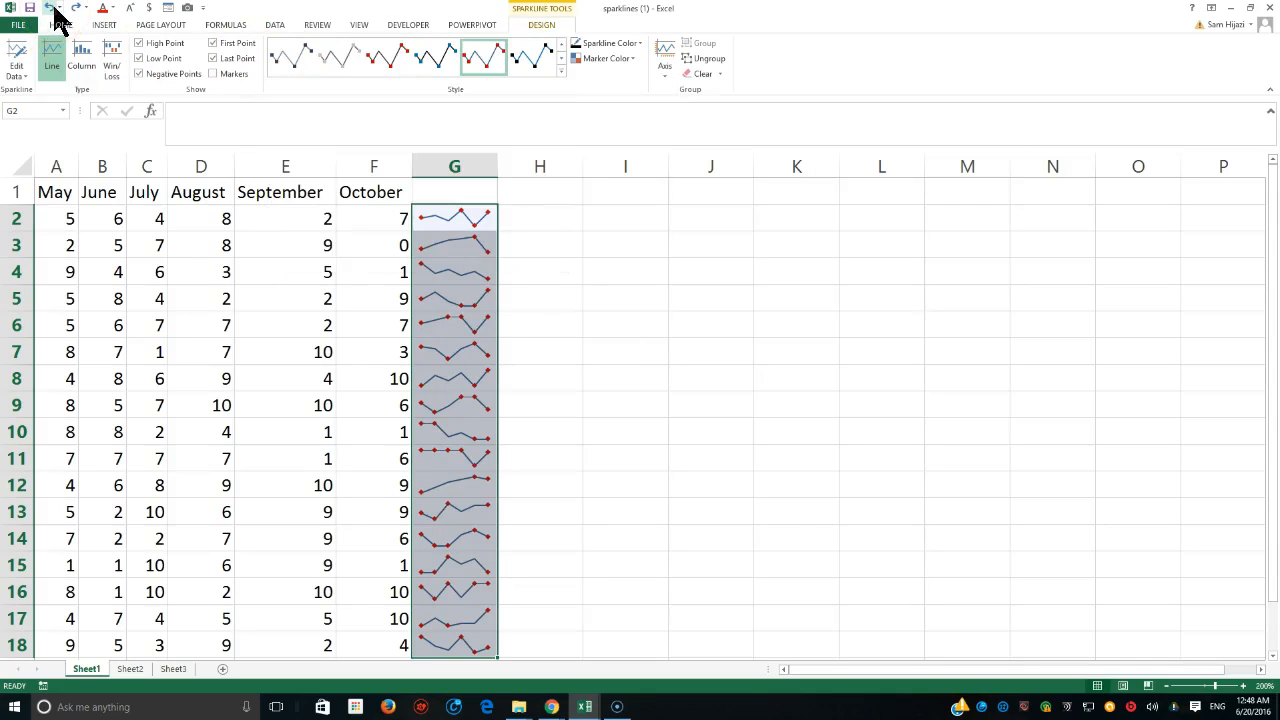
Set the high-point marker color of the column G line sparklines to standard yellow.
left_click(454, 343)
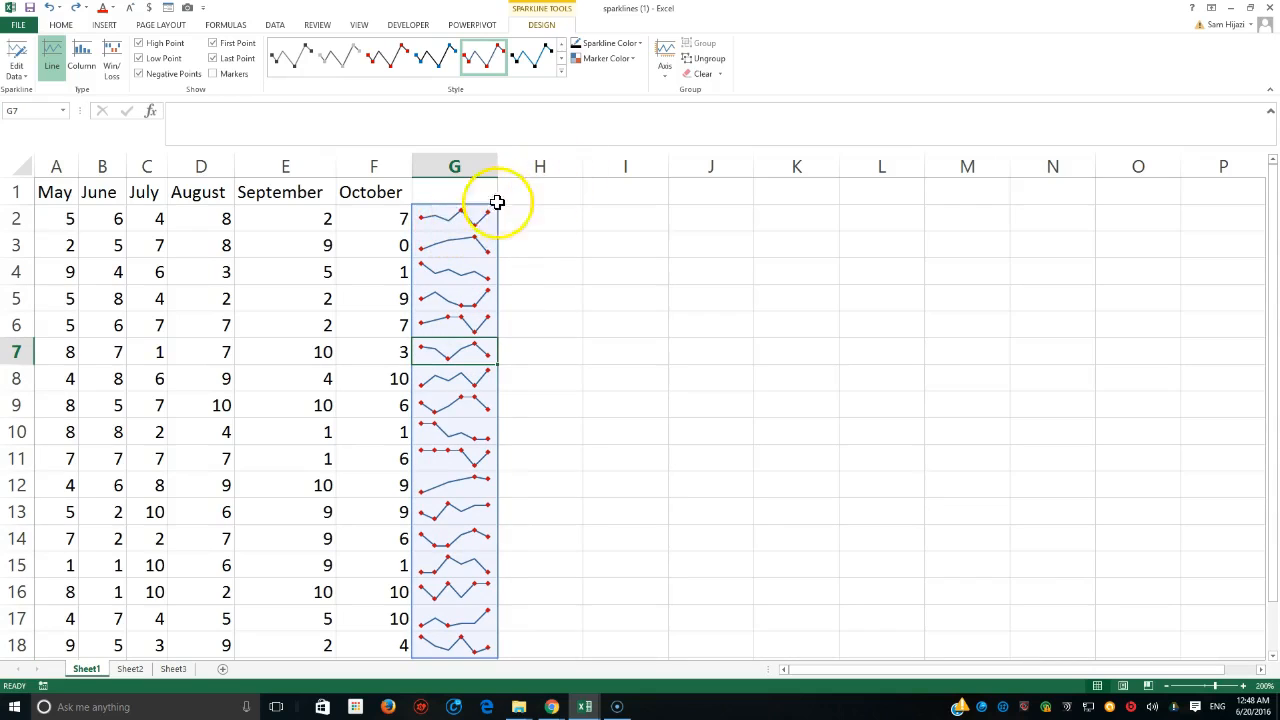
left_click(461, 216)
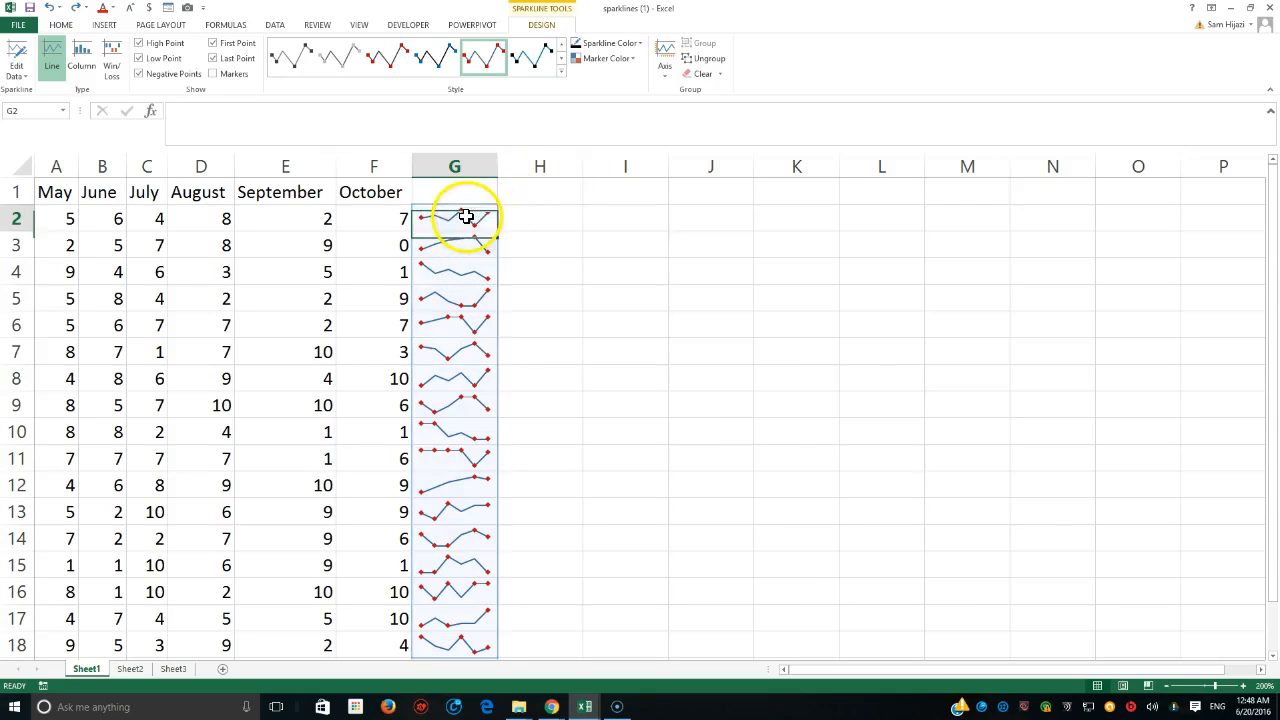
left_click(633, 58)
mouse_move(629, 86)
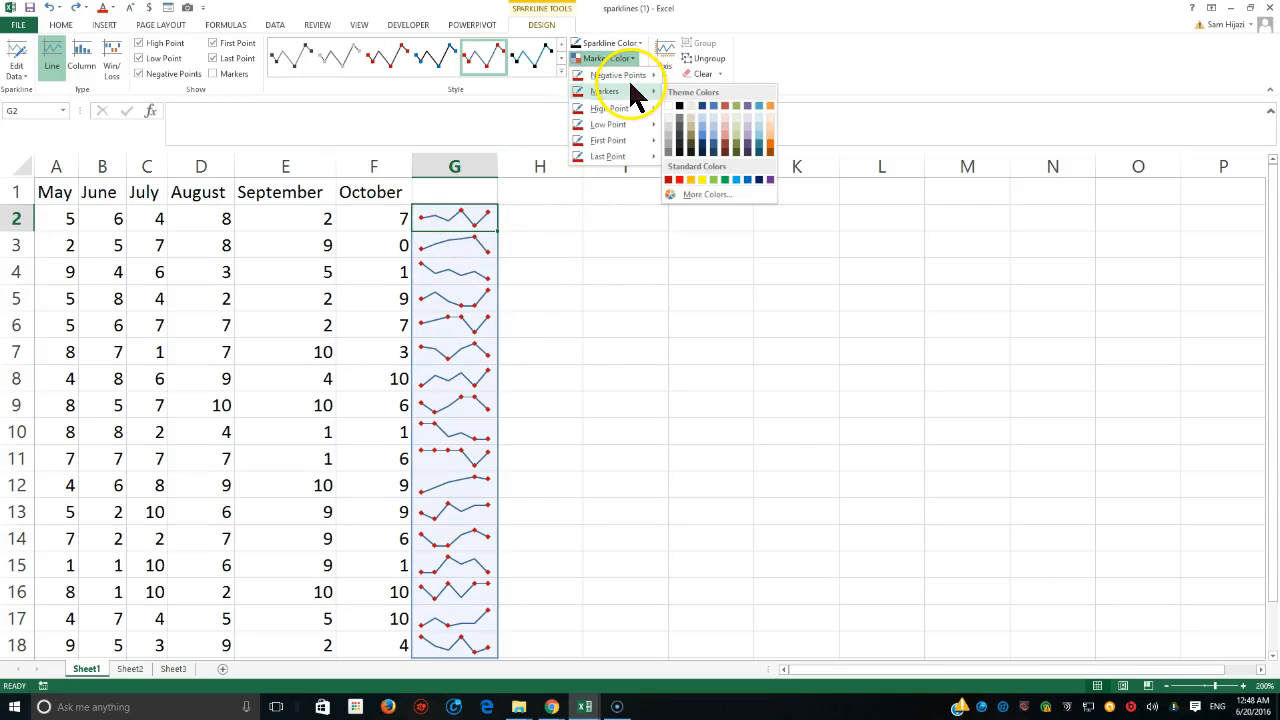
mouse_move(621, 110)
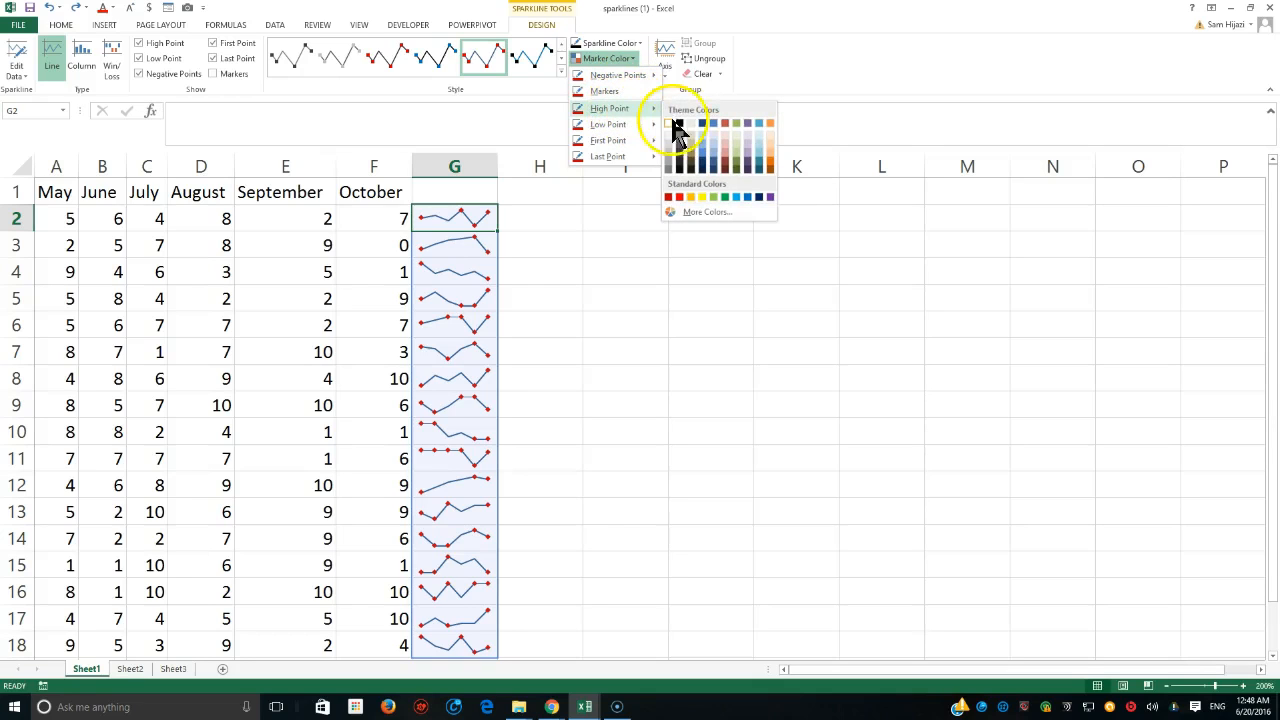
left_click(703, 197)
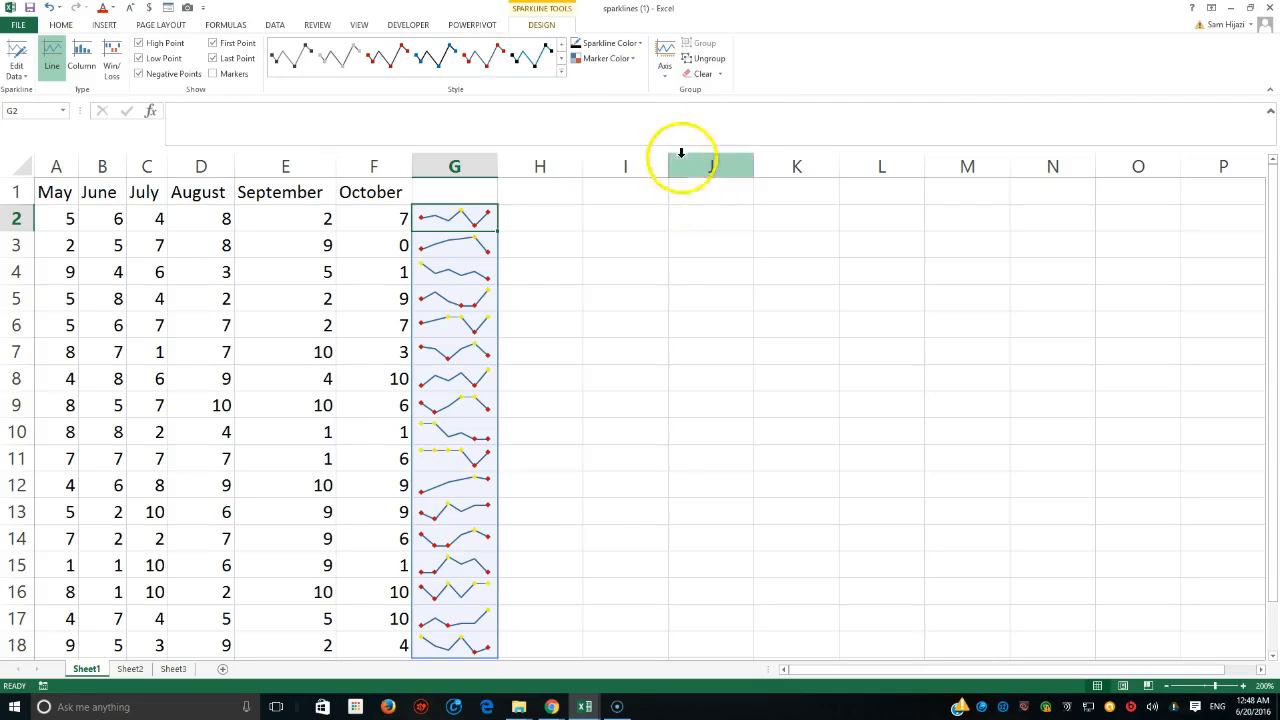
Color the first-point markers of the column G line sparklines standard purple.
left_click(629, 57)
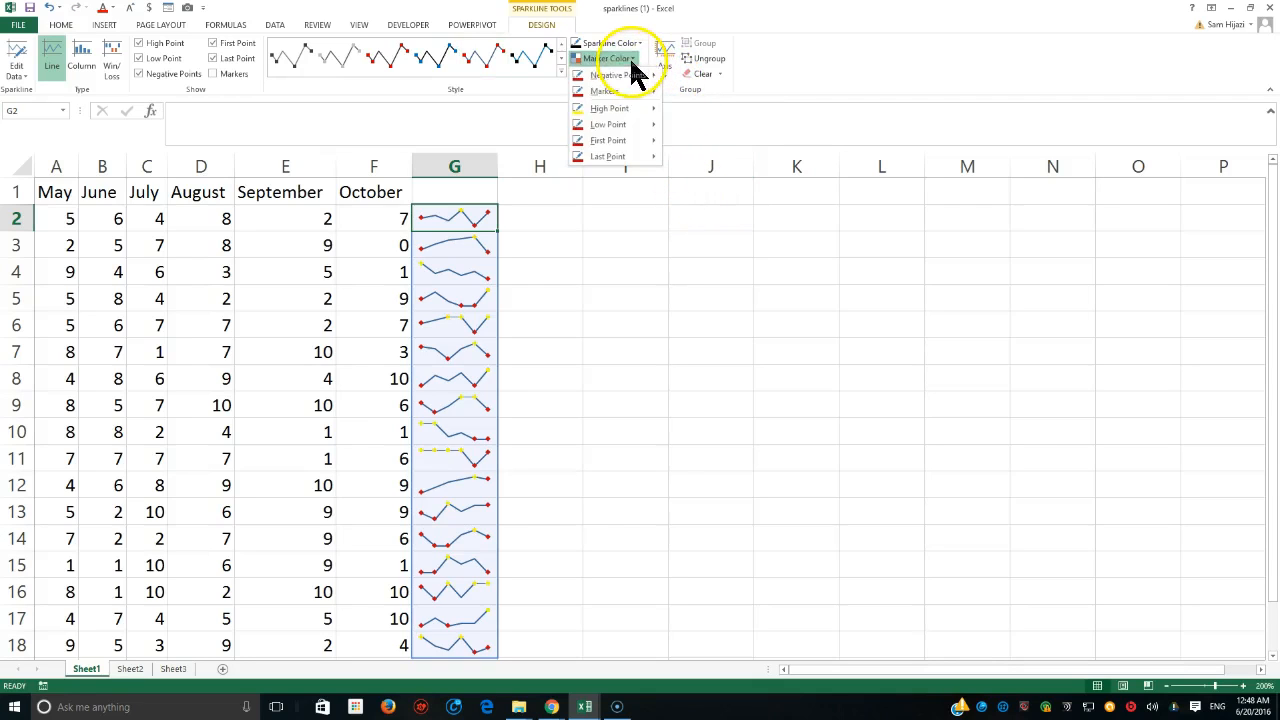
mouse_move(627, 148)
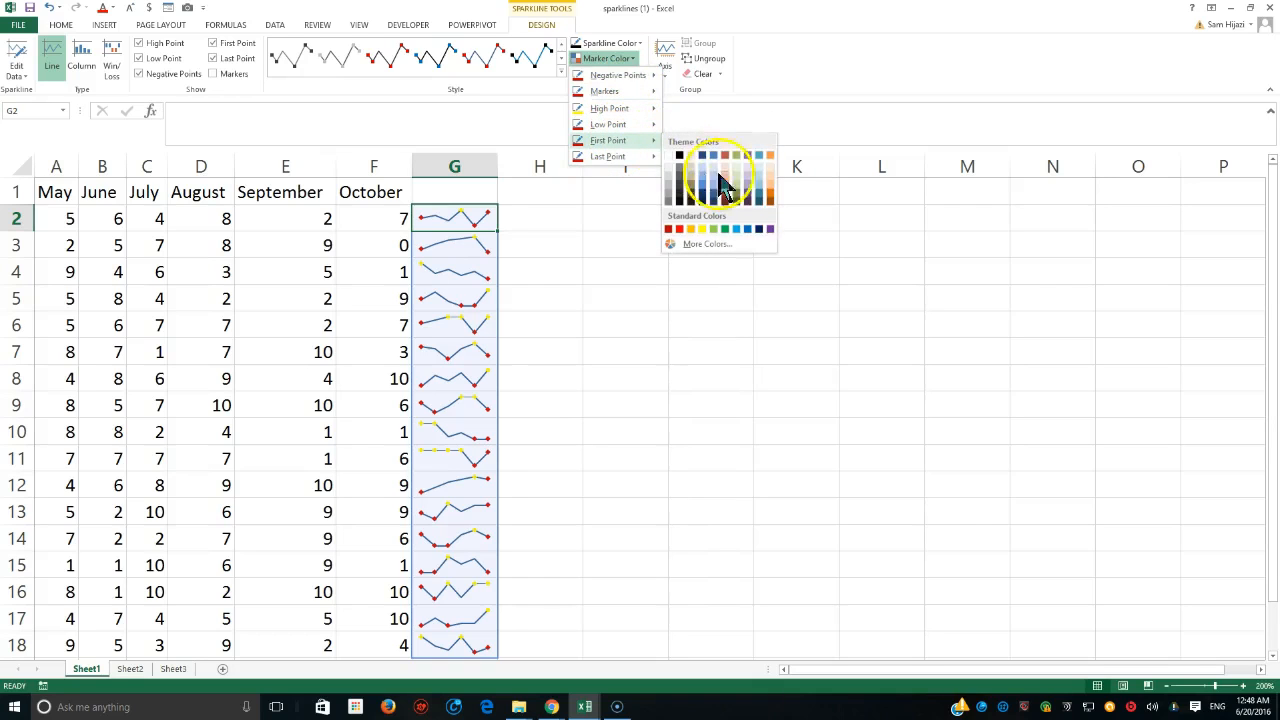
left_click(770, 228)
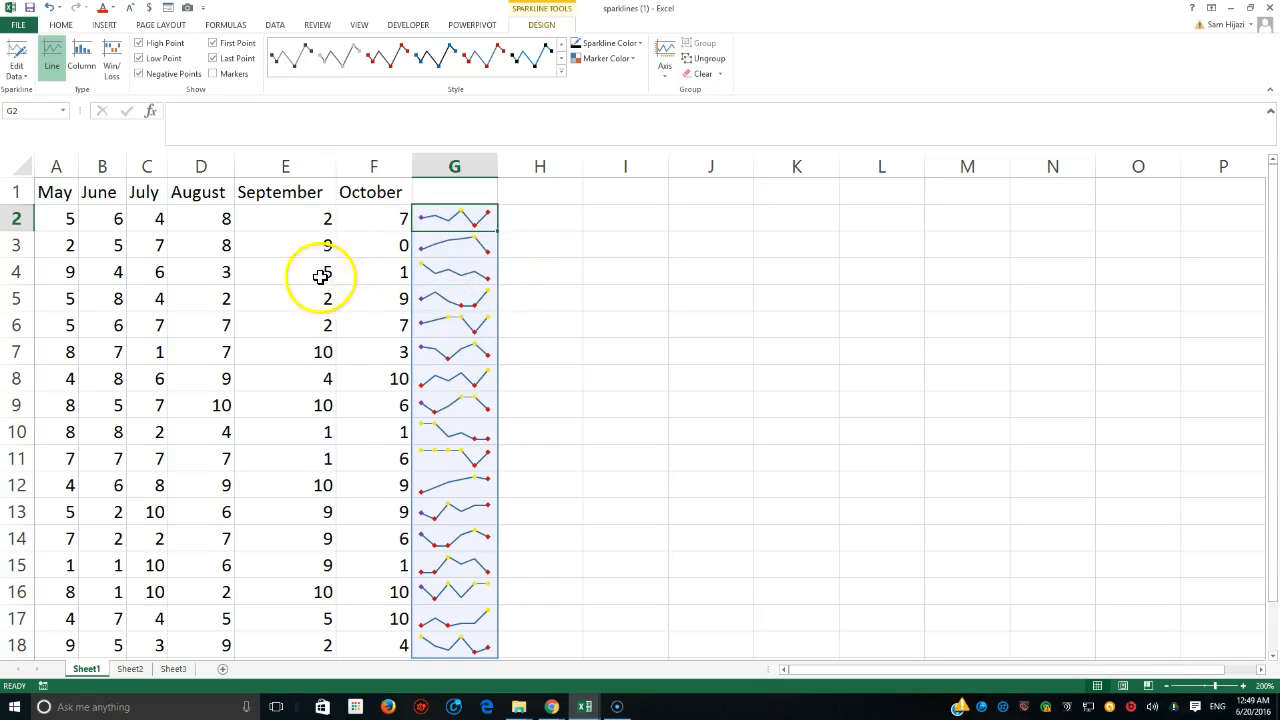
Insert a column sparkline in H2 using the data range A2:F2.
scroll(440, 254, "down", 2)
scroll(443, 251, "up", 2)
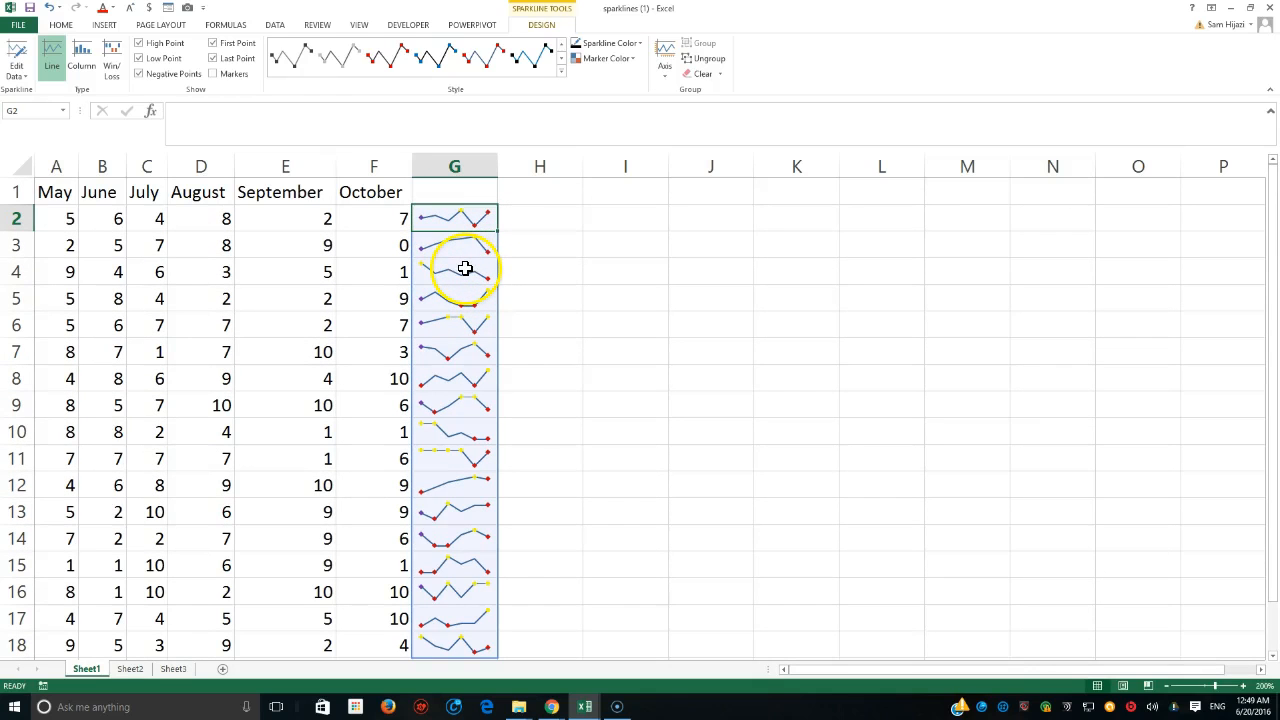
left_click(526, 218)
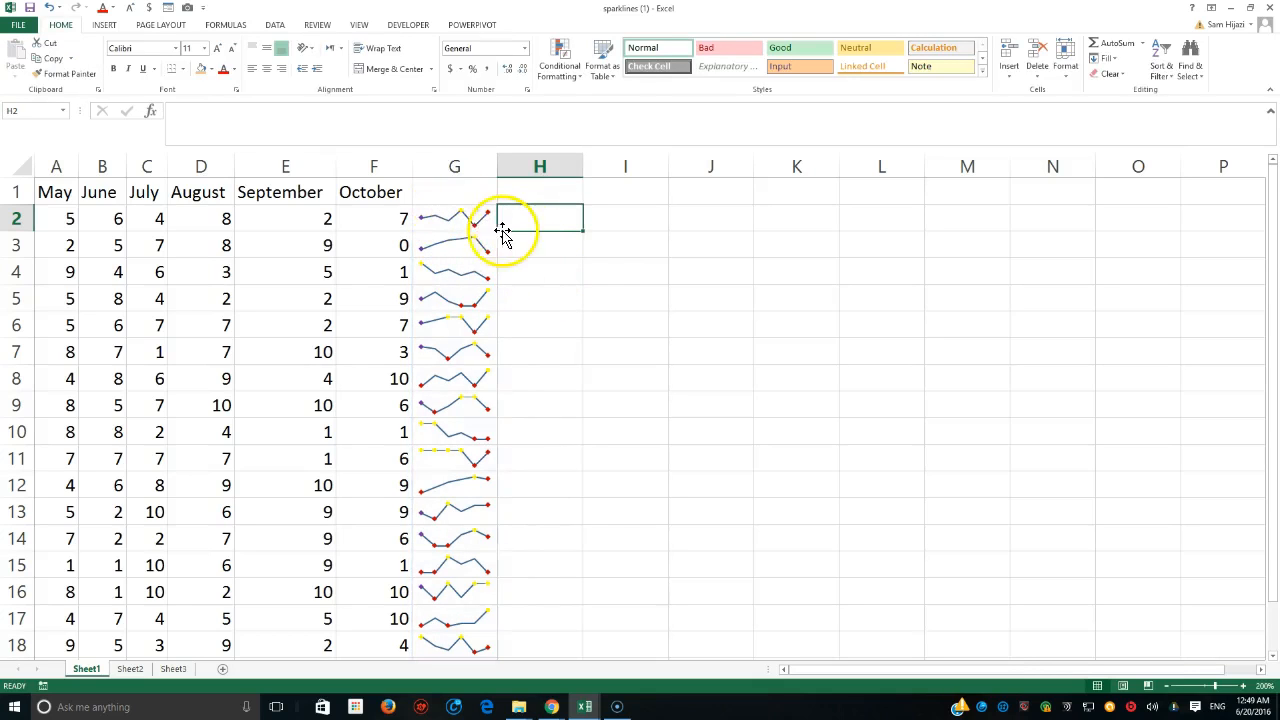
left_click(105, 24)
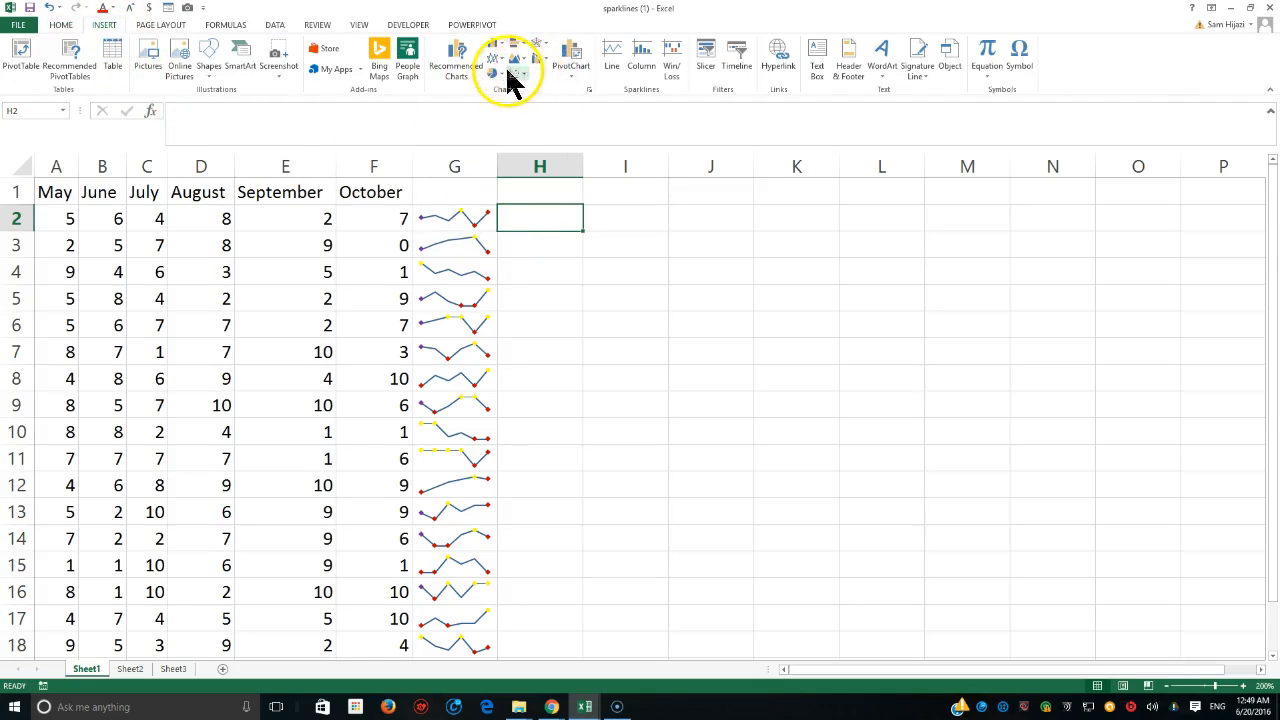
left_click(641, 66)
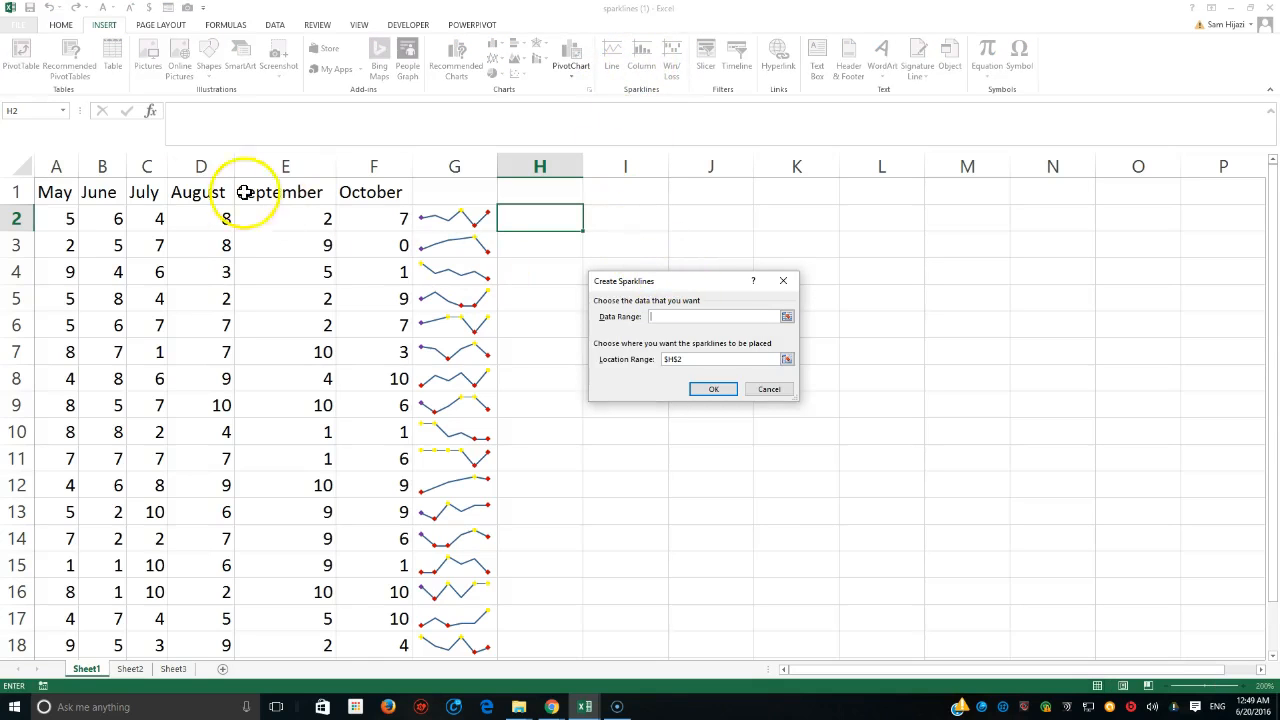
left_click_drag(67, 222, 385, 218)
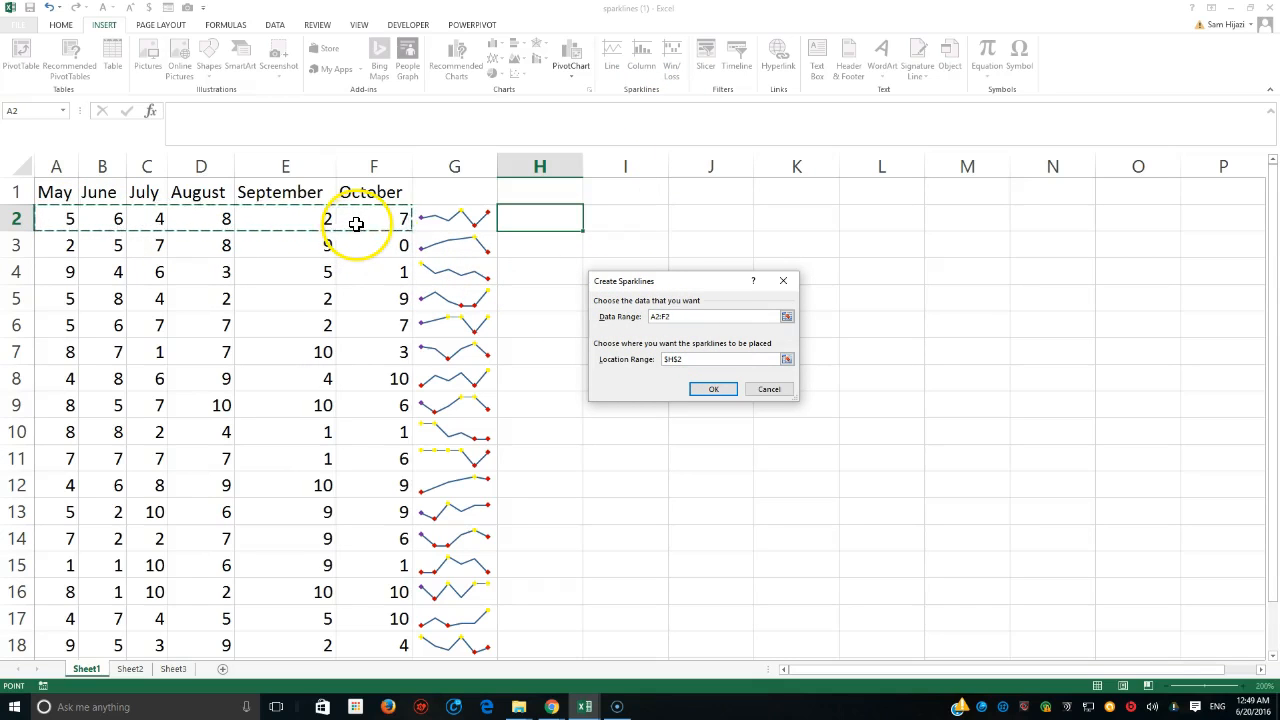
left_click(713, 389)
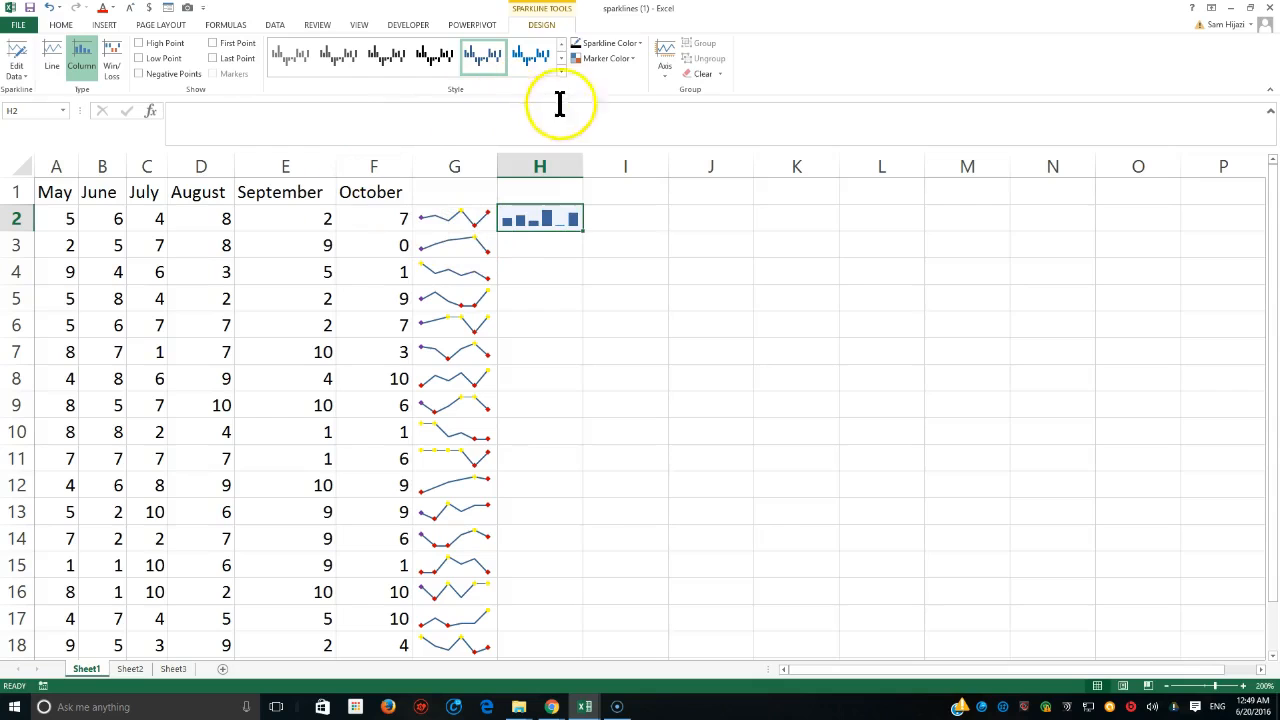
Highlight the high point of the H2 column sparkline in a light olive green theme color.
left_click(634, 57)
mouse_move(625, 112)
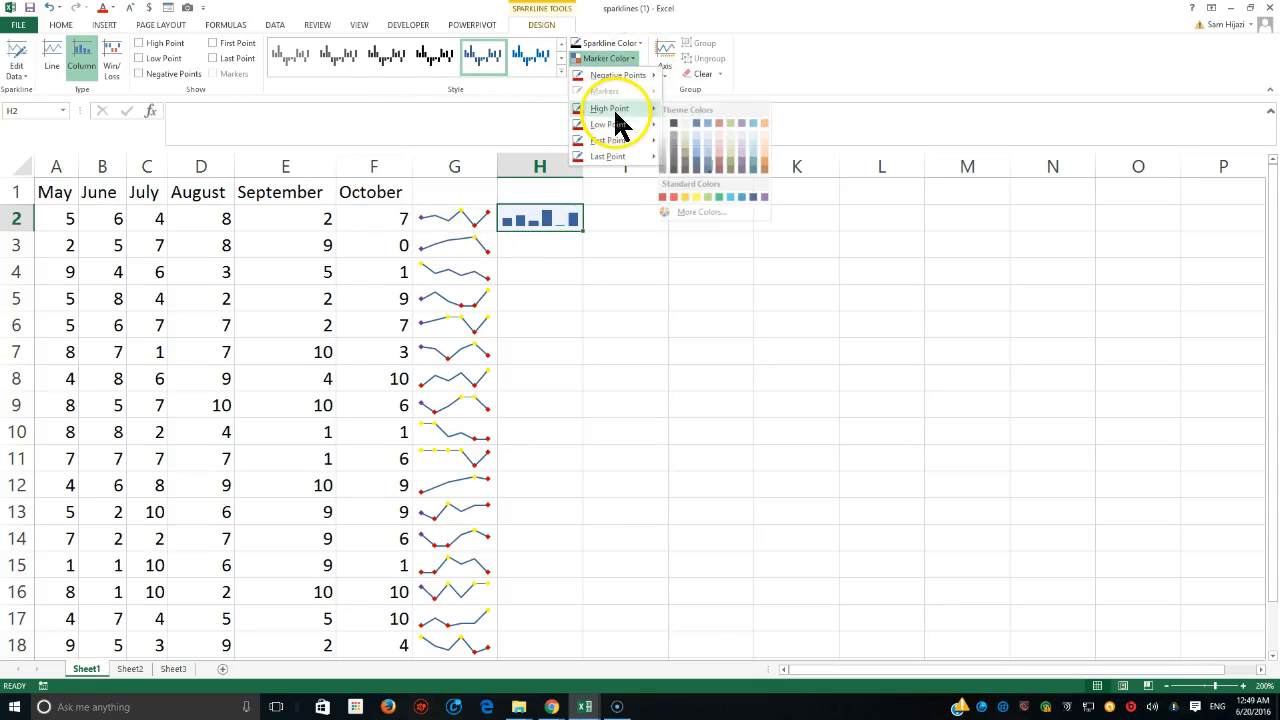
left_click(737, 156)
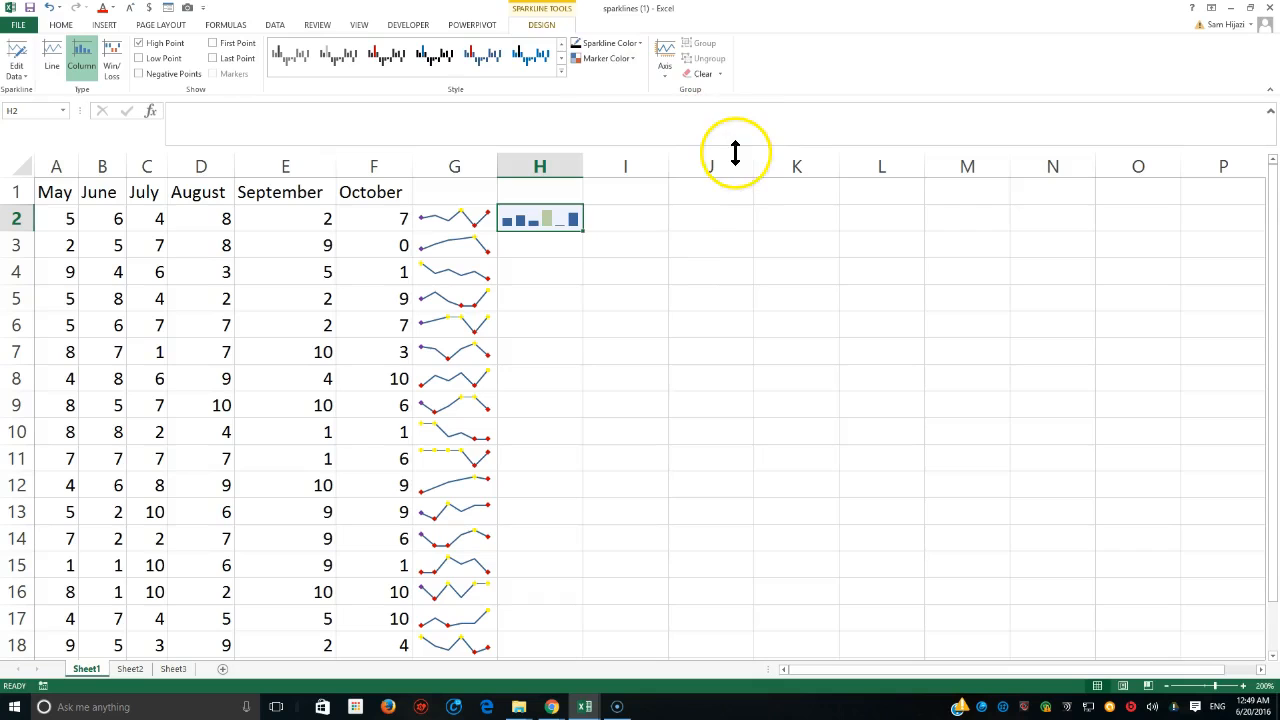
Try standard purple and then standard yellow as the low-point color of the H2 column sparkline.
left_click(627, 57)
mouse_move(629, 139)
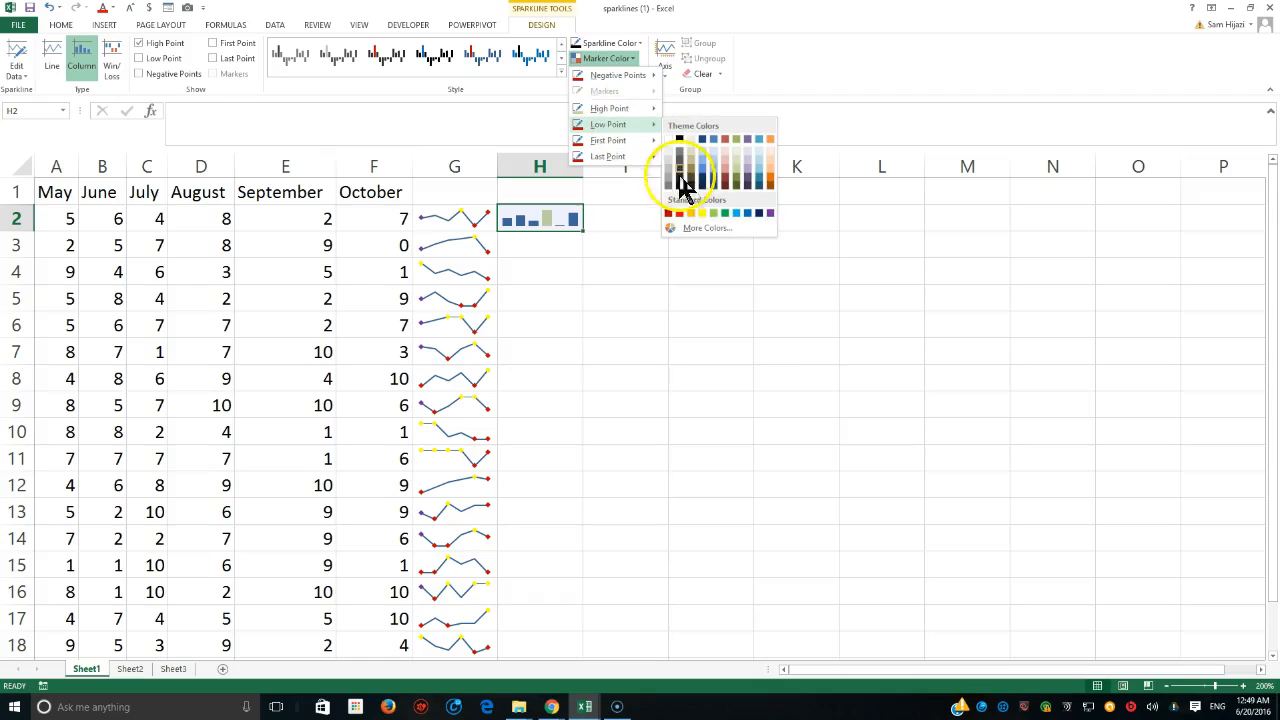
left_click(767, 211)
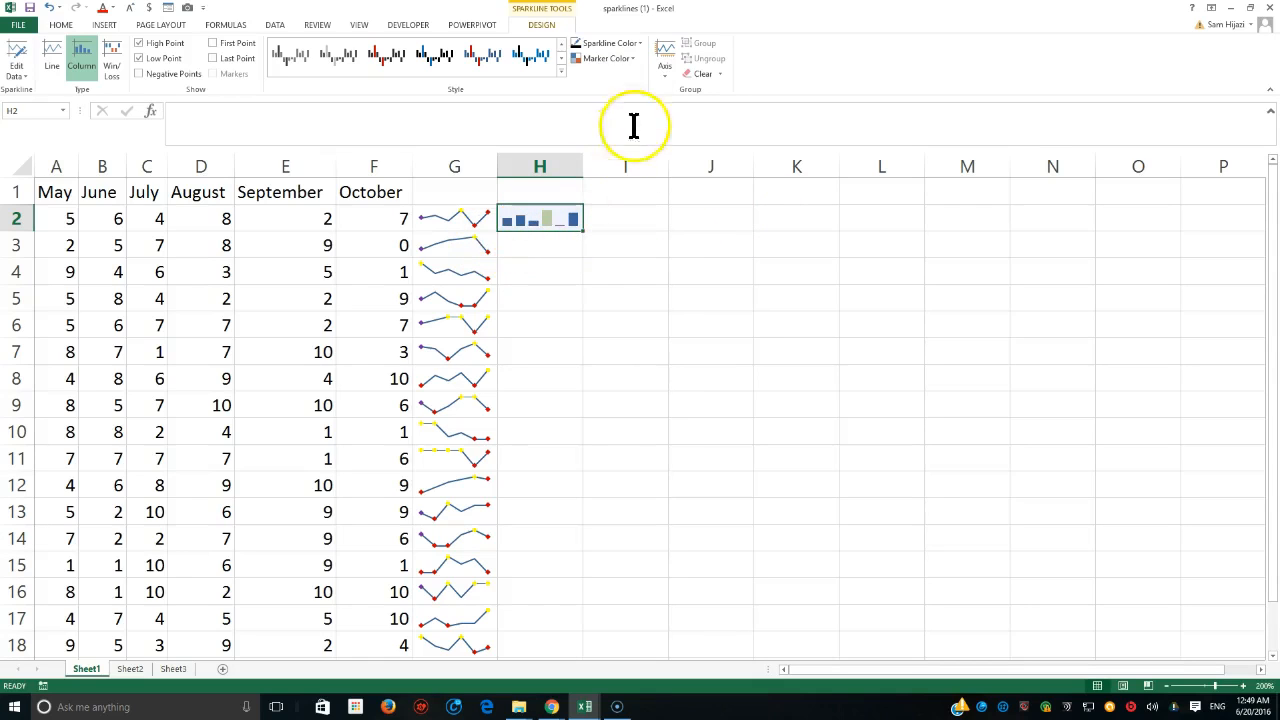
left_click(621, 58)
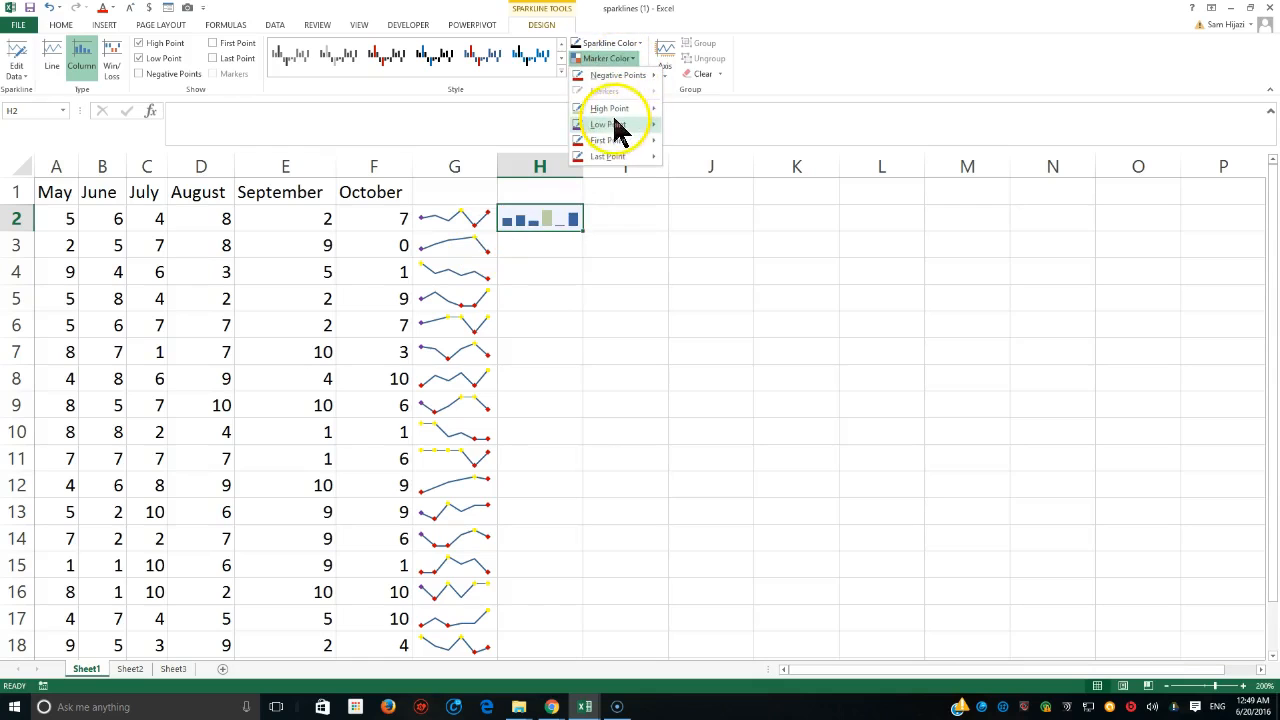
mouse_move(617, 129)
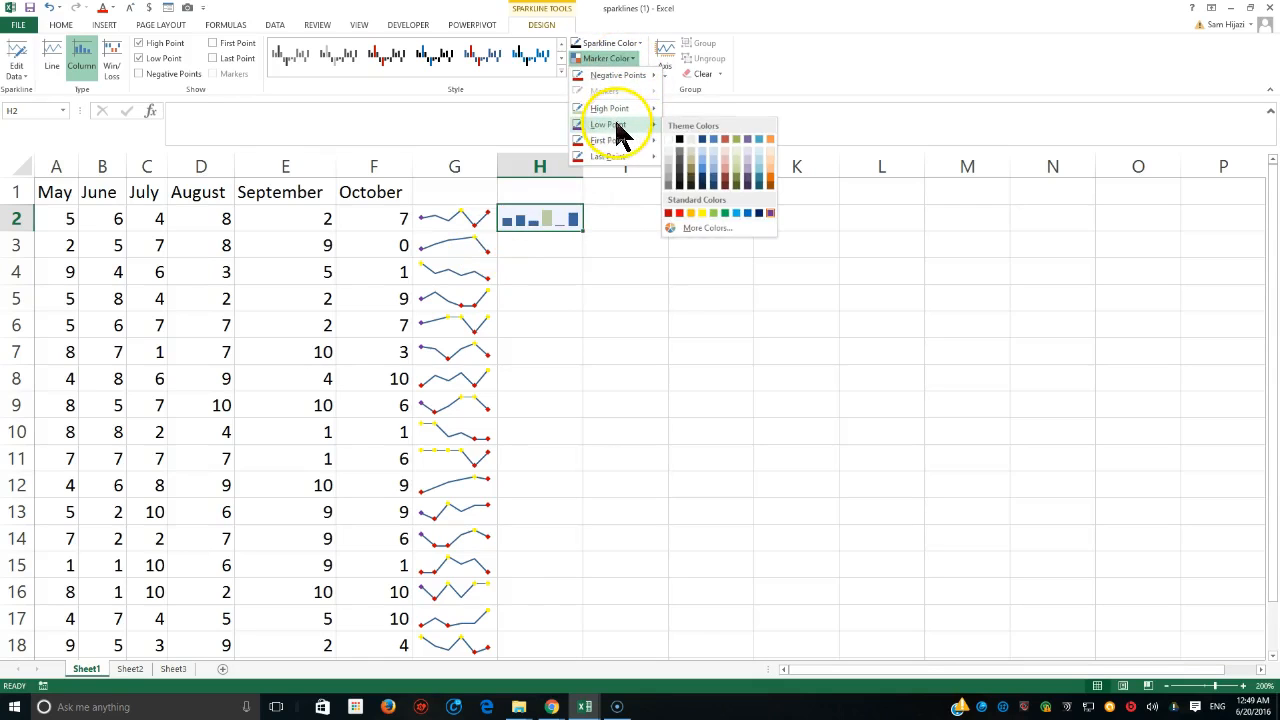
left_click(704, 213)
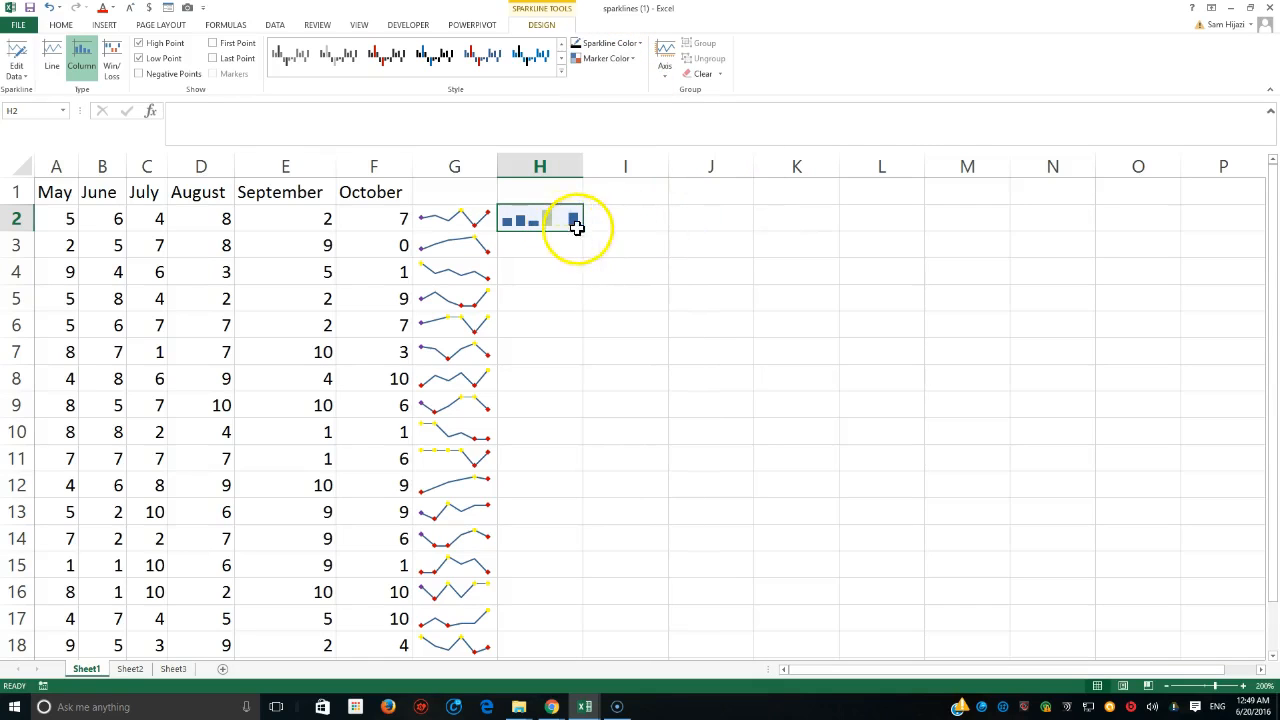
Fill the column sparkline from H2 down through H19 and extend the line sparklines from G18 to G19.
left_click_drag(583, 231, 535, 632)
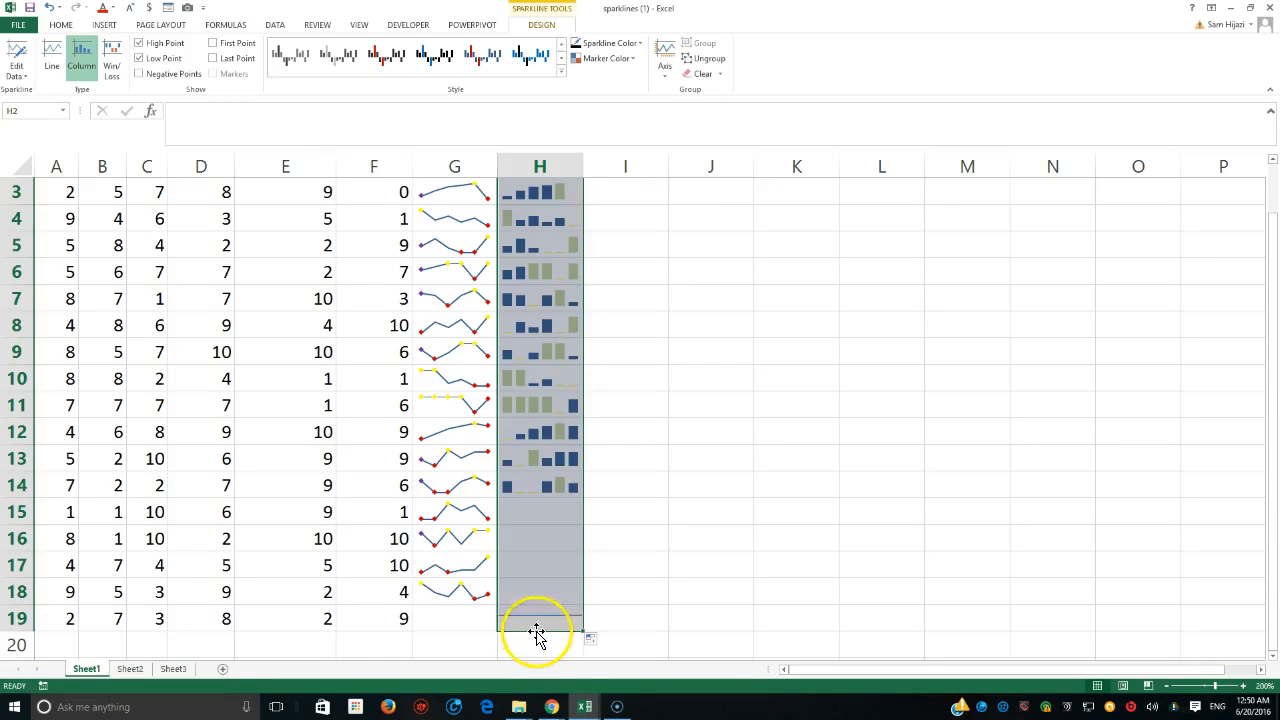
left_click(477, 594)
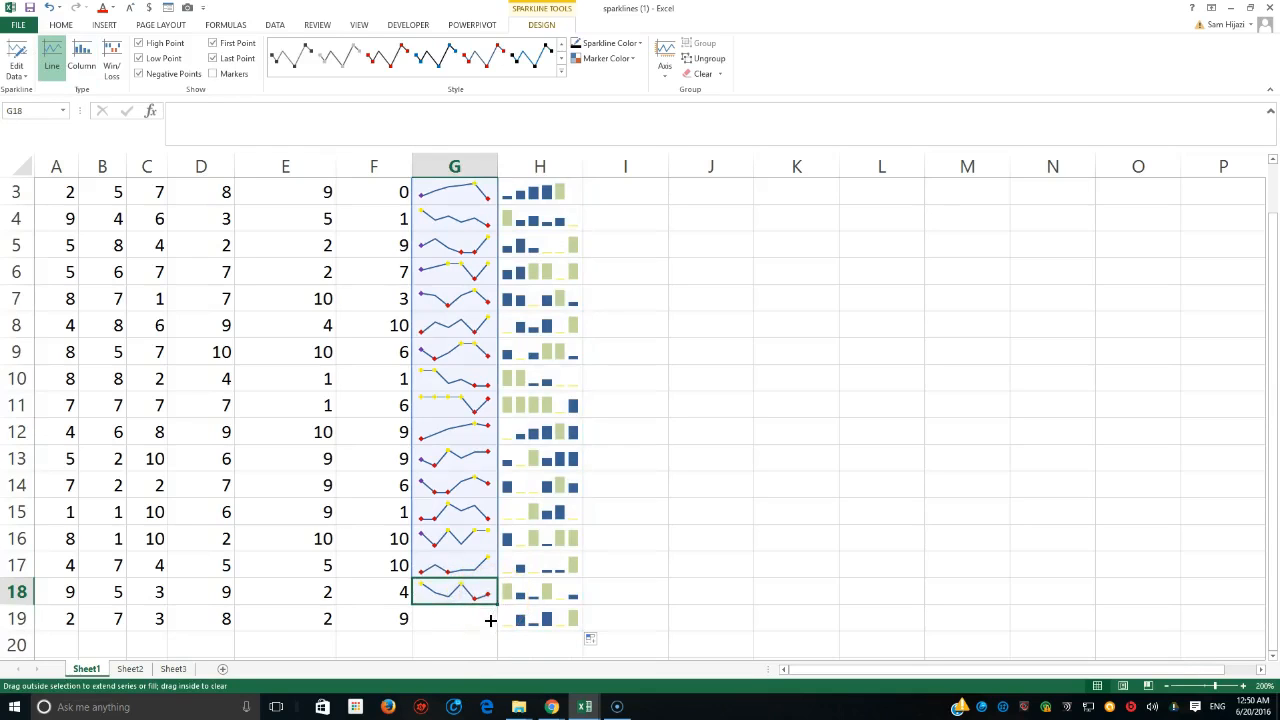
left_click_drag(486, 625, 488, 626)
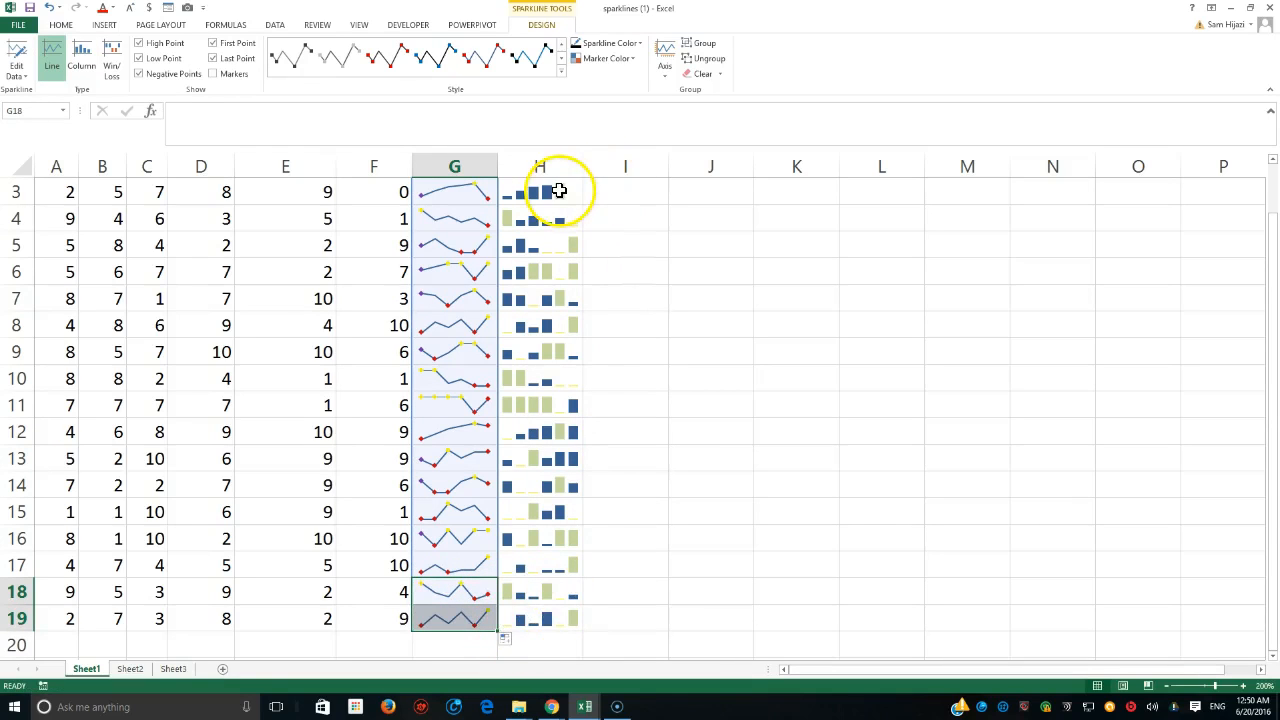
Set the low-point color of all column H sparklines to a very dark tan theme color.
left_click(549, 167)
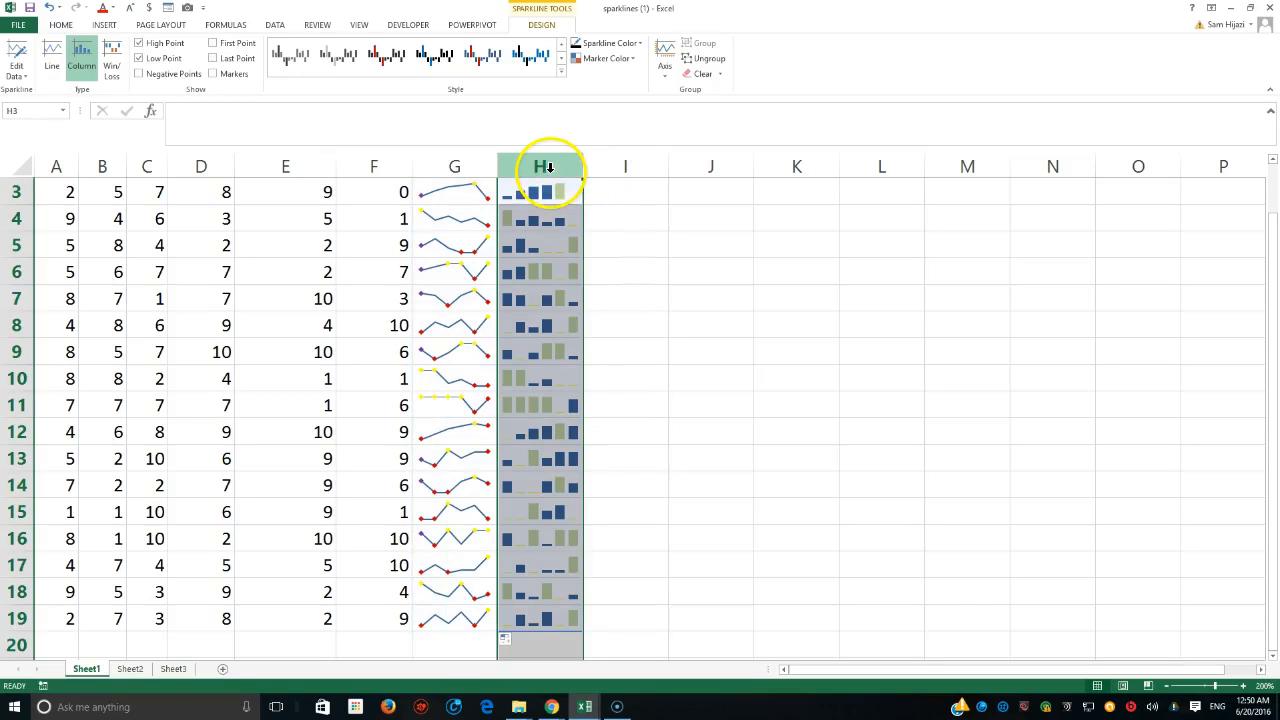
left_click(630, 59)
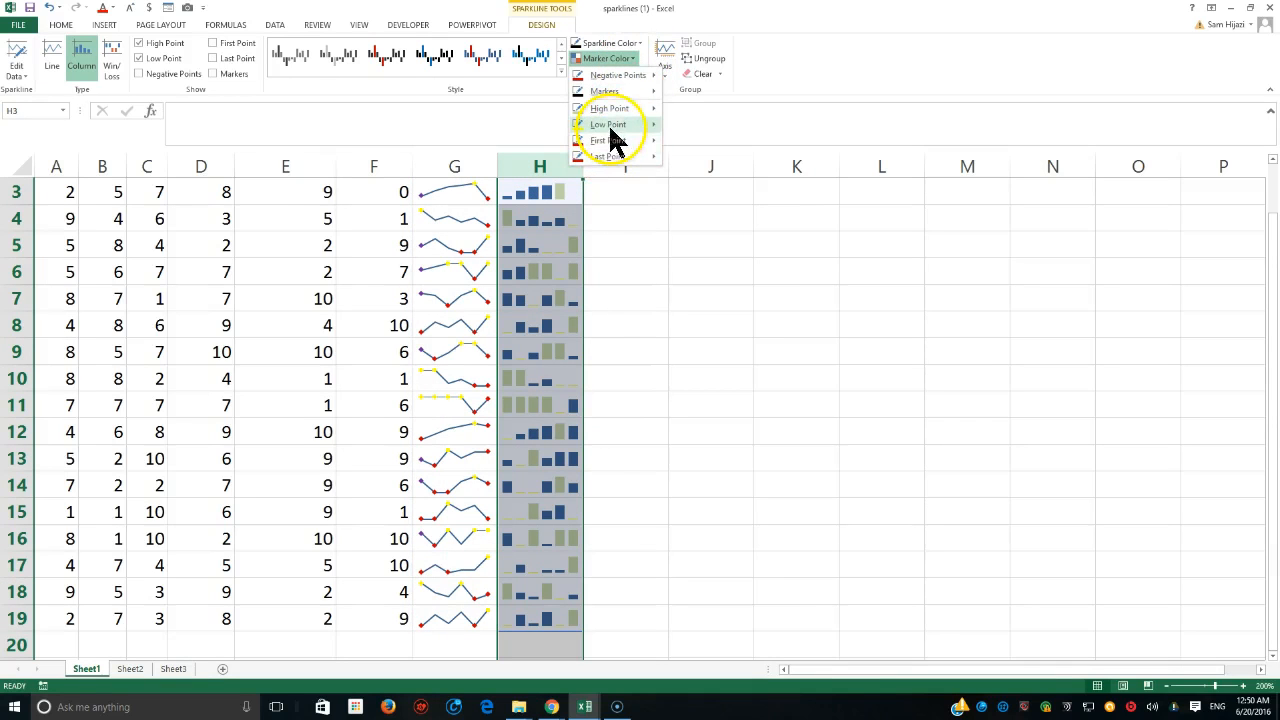
mouse_move(610, 126)
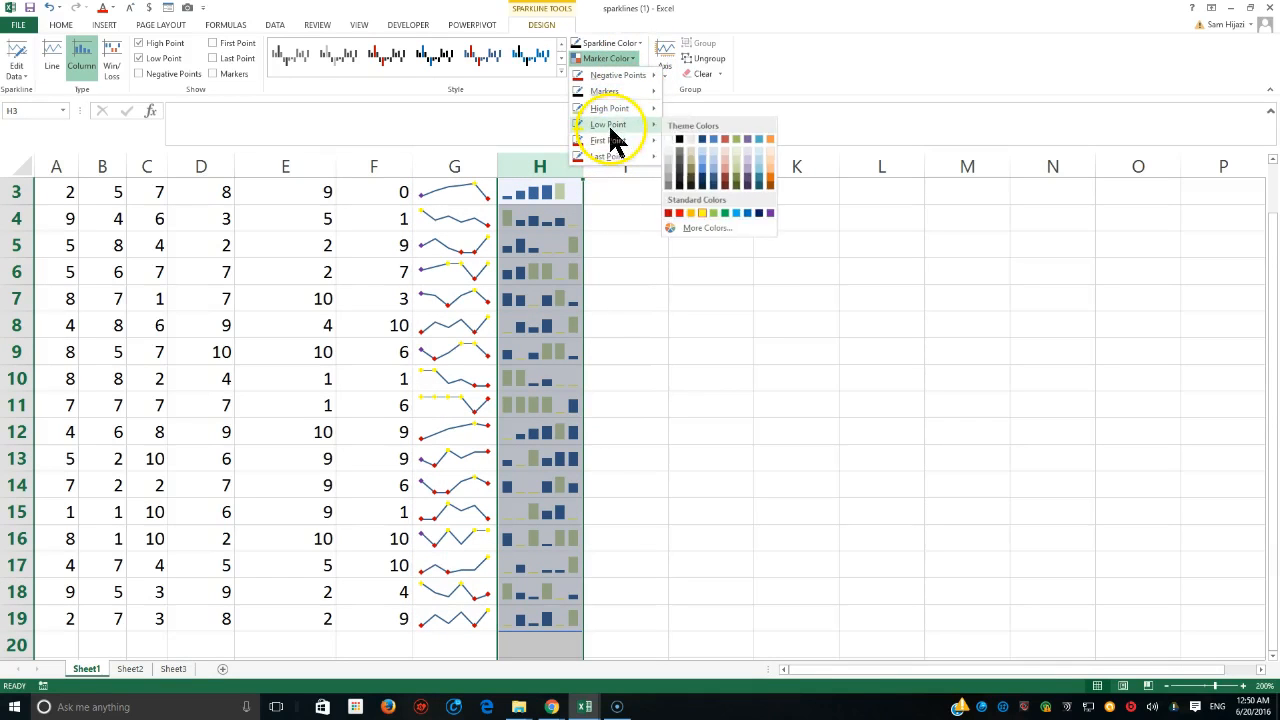
left_click(690, 193)
scroll(530, 290, "up", 1)
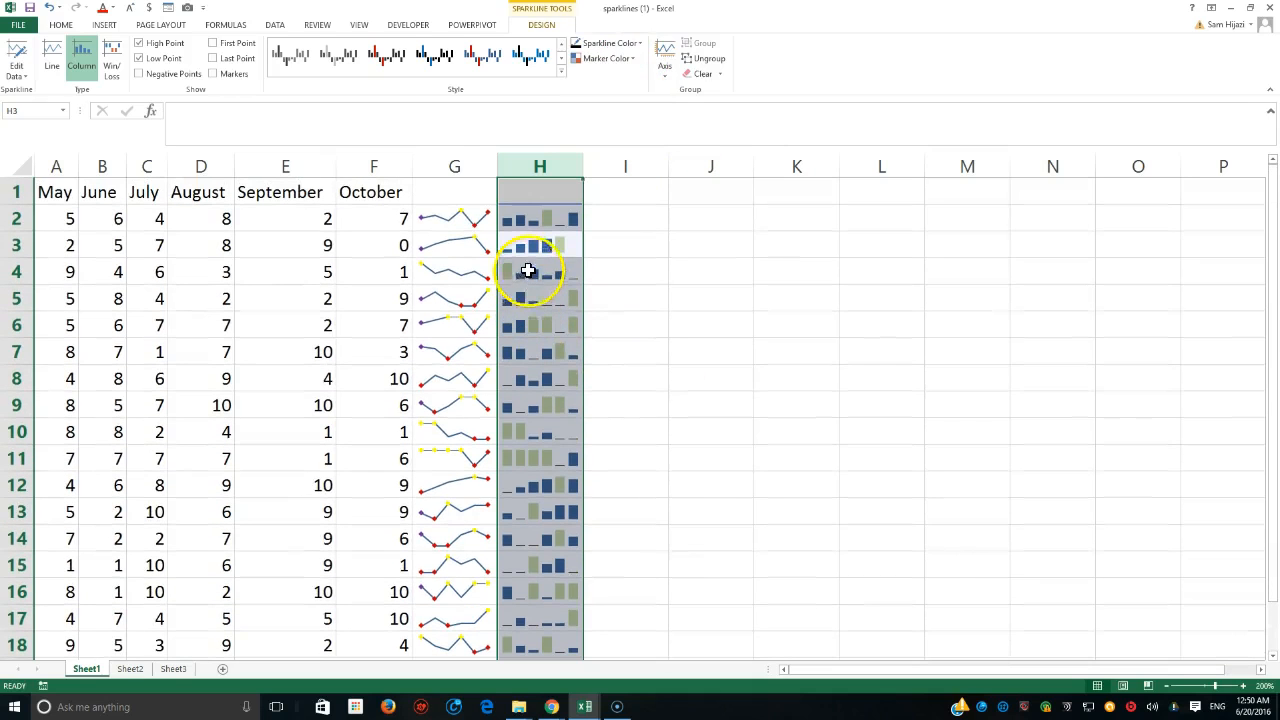
Select the May to October values in A2:F2 to compare them with the sparklines in row 2.
left_click(540, 249)
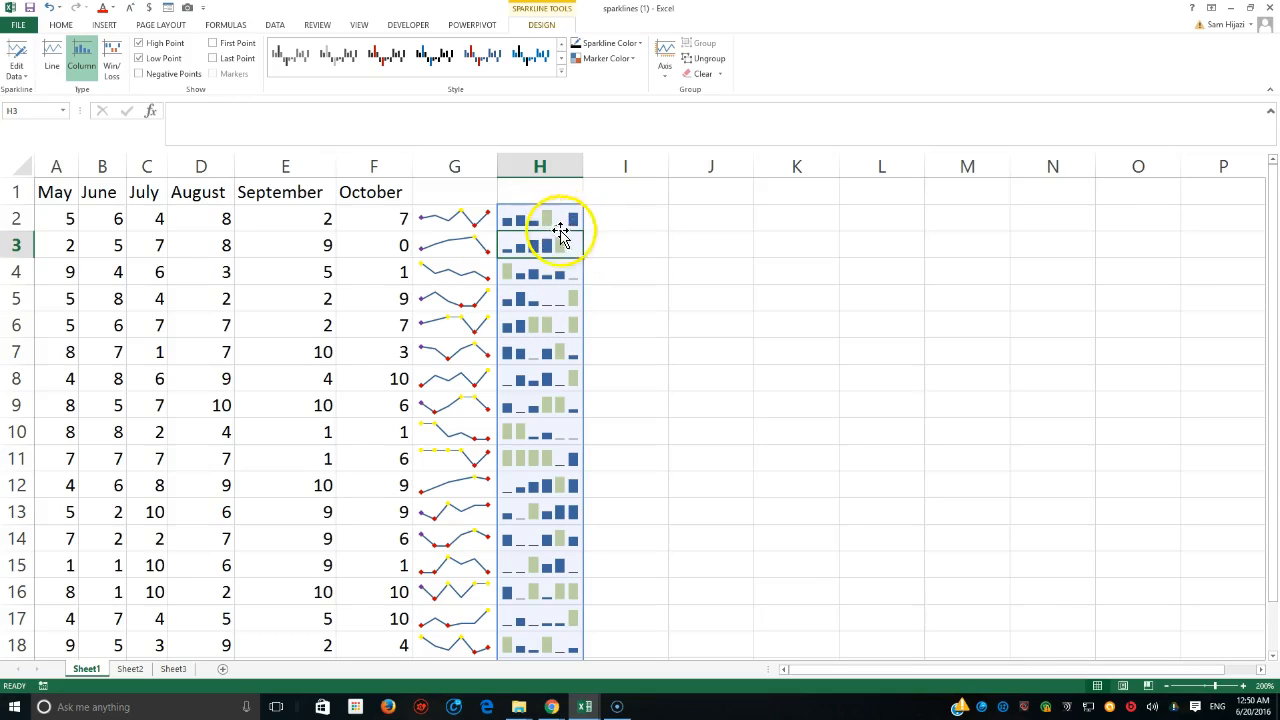
left_click_drag(63, 216, 390, 221)
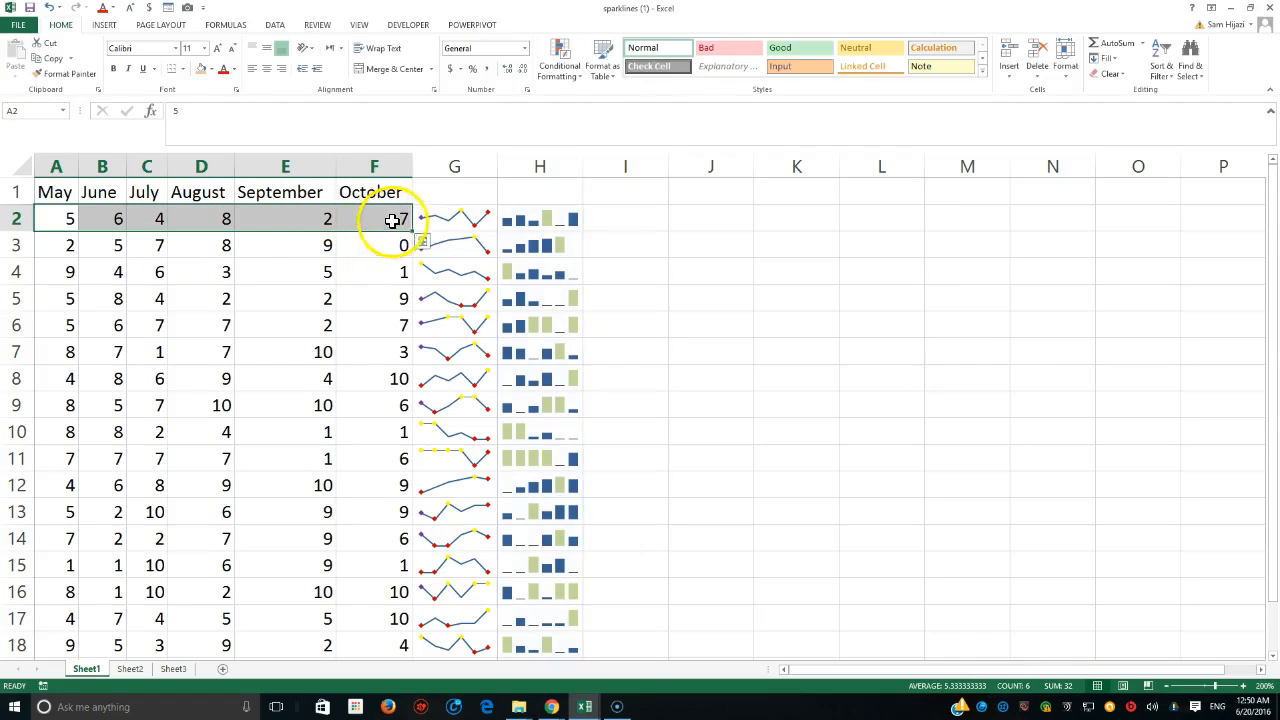